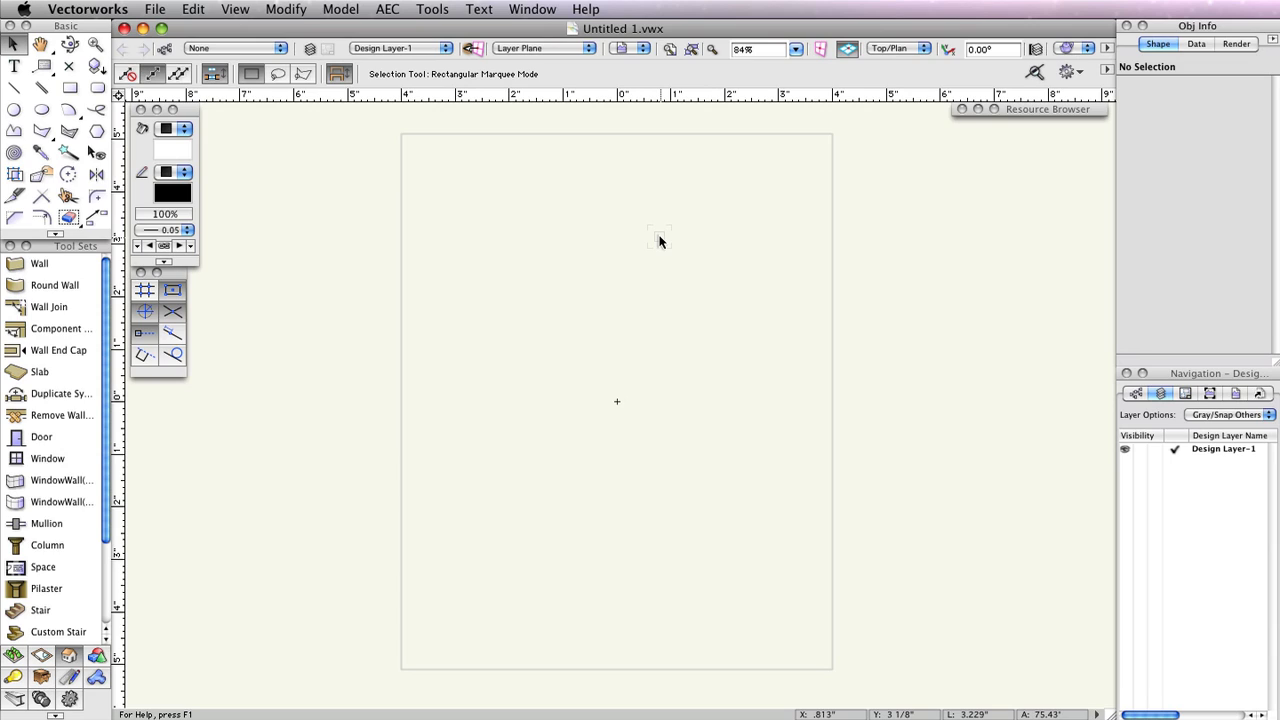
Step: Close the blank Untitled 1 document, leaving Vectorworks with no drawing open
{"action": "left_click", "coordinate": [124, 28]}
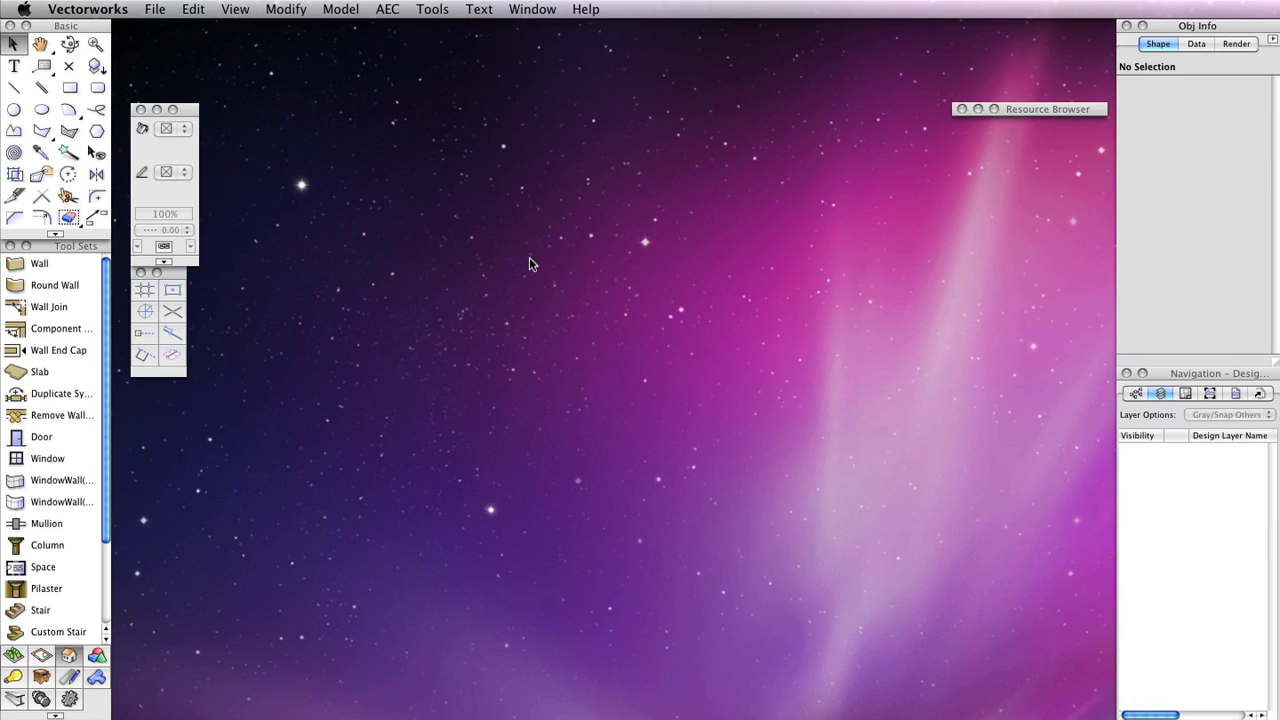
Step: In Session preferences, reset saved tool modes and palette and dialog positions
{"action": "left_click", "coordinate": [432, 9]}
{"action": "mouse_move", "coordinate": [470, 340]}
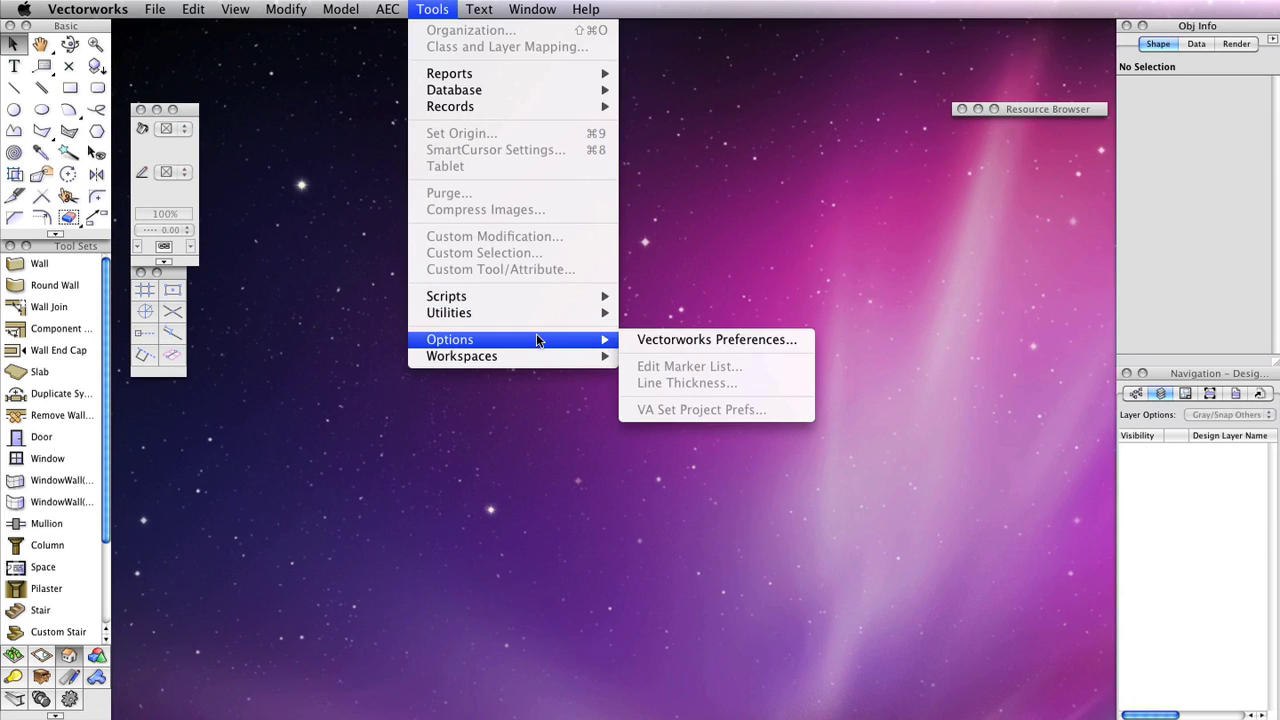
{"action": "left_click", "coordinate": [716, 340]}
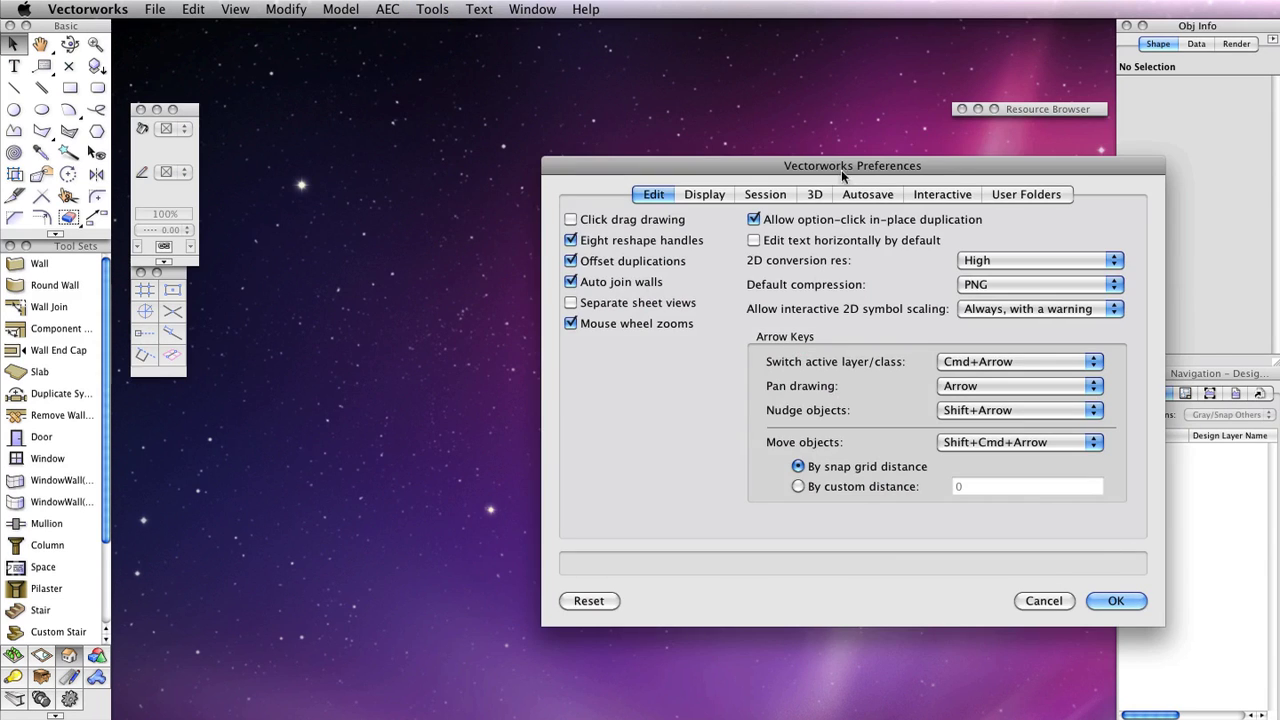
{"action": "left_click_drag", "start_coordinate": [841, 168], "coordinate": [615, 133]}
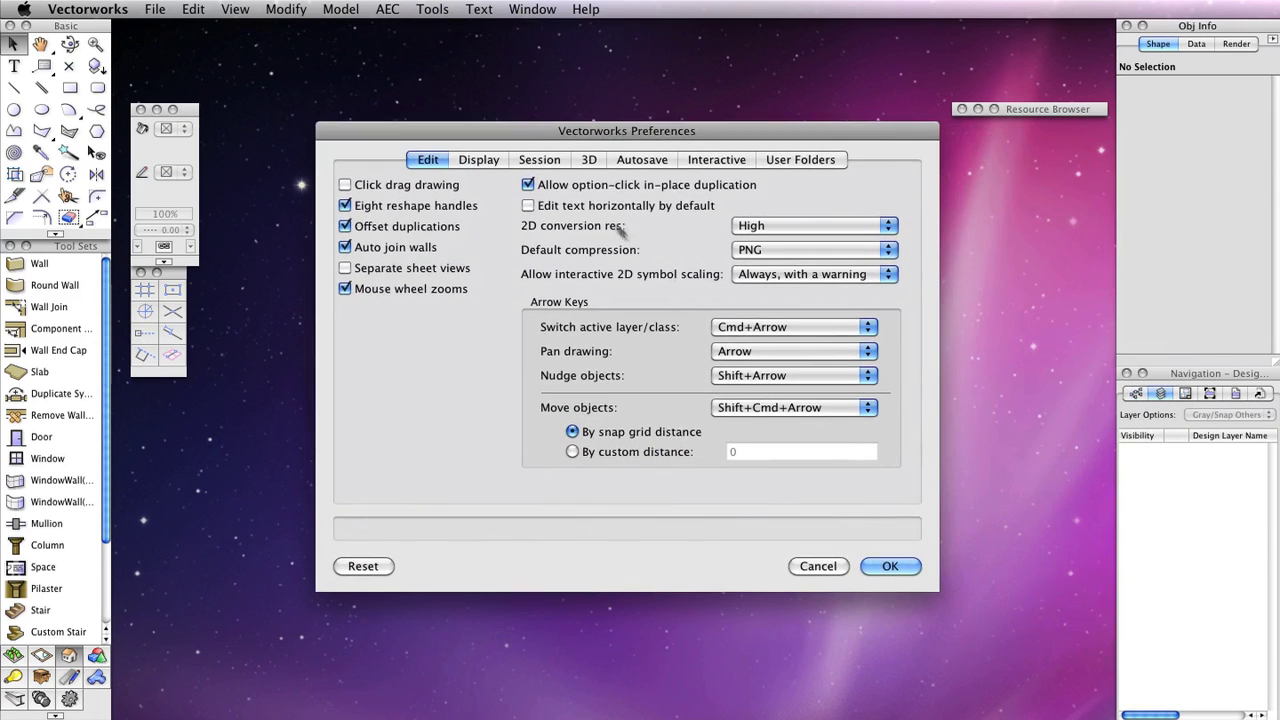
{"action": "left_click", "coordinate": [540, 166]}
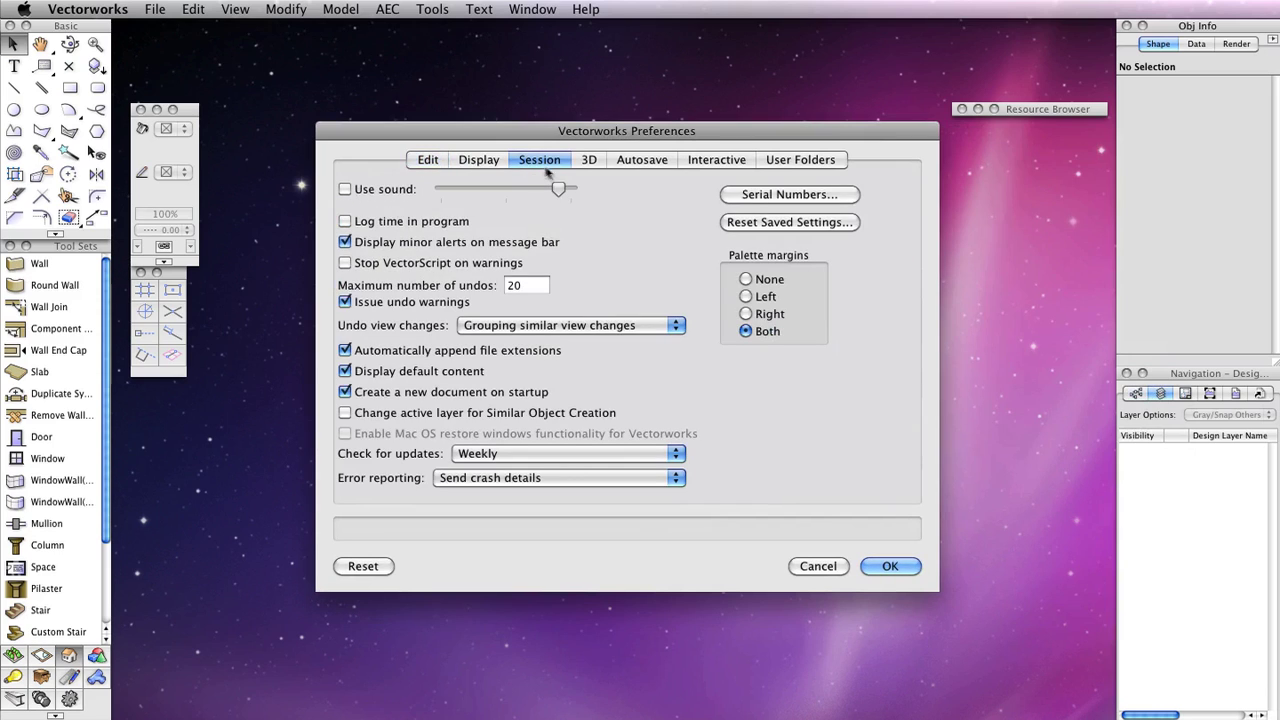
{"action": "left_click", "coordinate": [842, 223]}
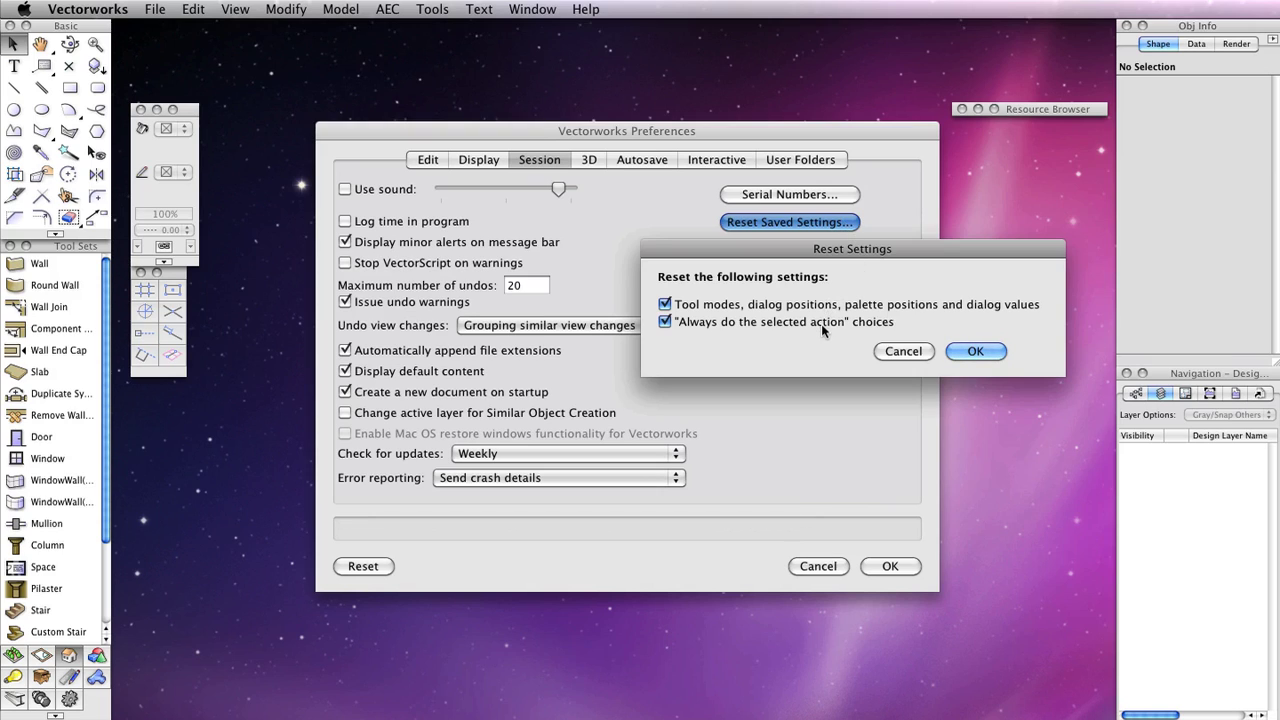
{"action": "left_click", "coordinate": [994, 350]}
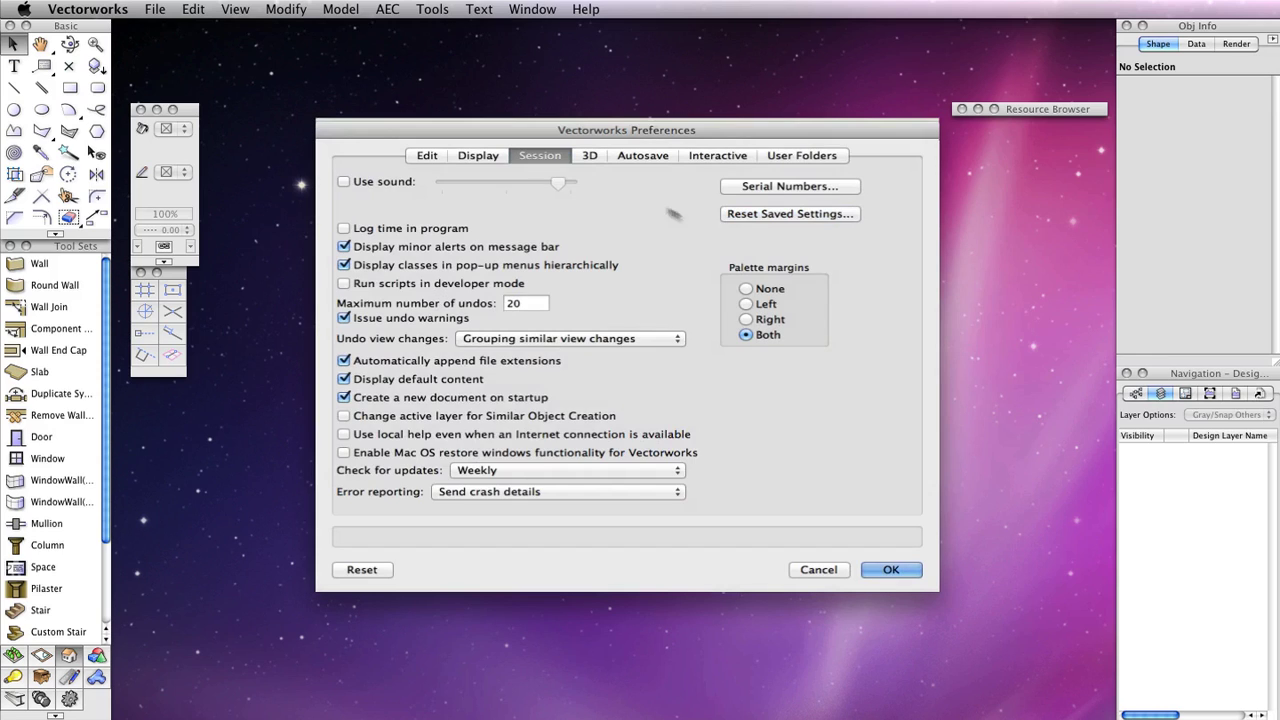
Step: Set 3D preferences to Wireframe render mode with Orthogonal projection and apply them
{"action": "left_click", "coordinate": [589, 160]}
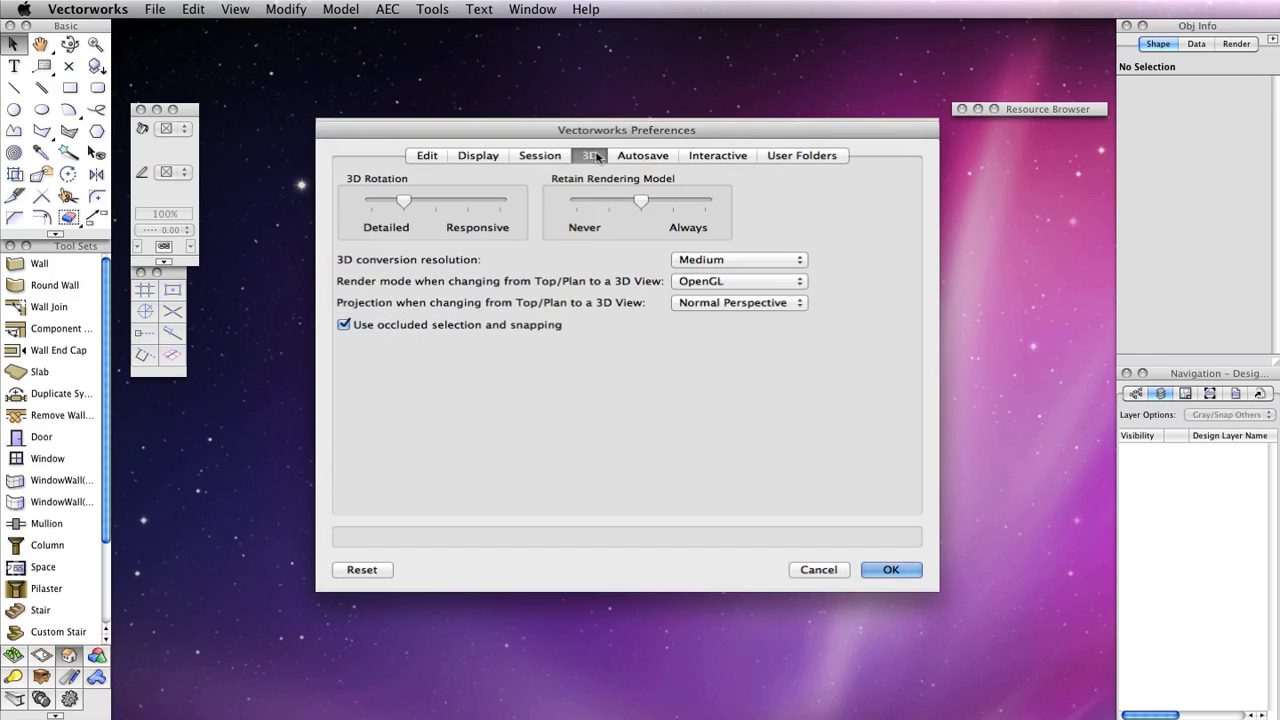
{"action": "left_click", "coordinate": [723, 281]}
{"action": "left_click", "coordinate": [727, 296]}
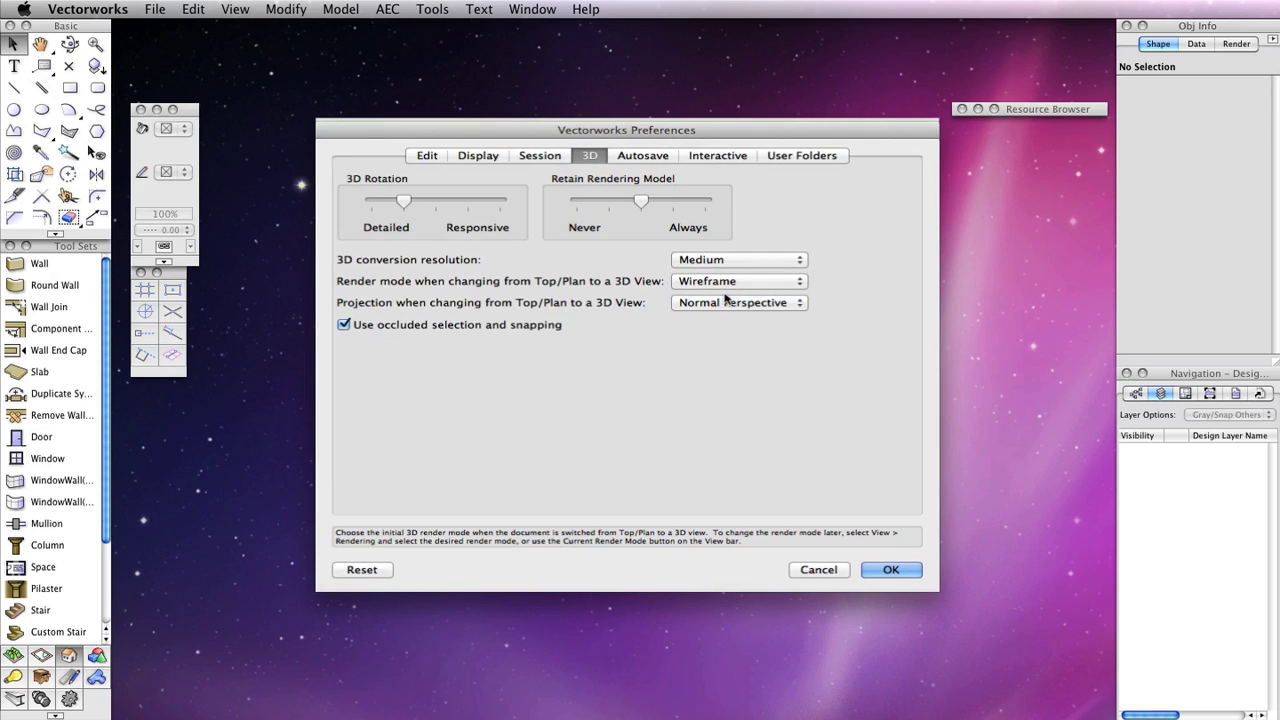
{"action": "left_click", "coordinate": [725, 302]}
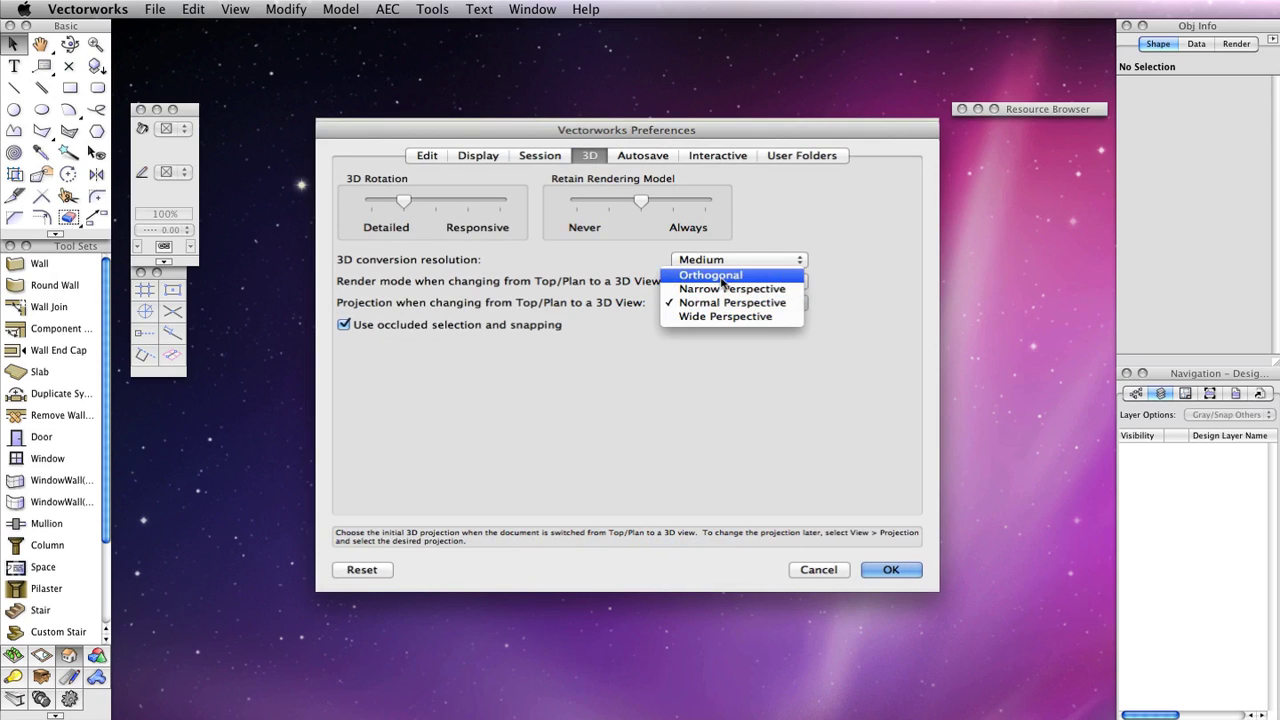
{"action": "left_click", "coordinate": [720, 275]}
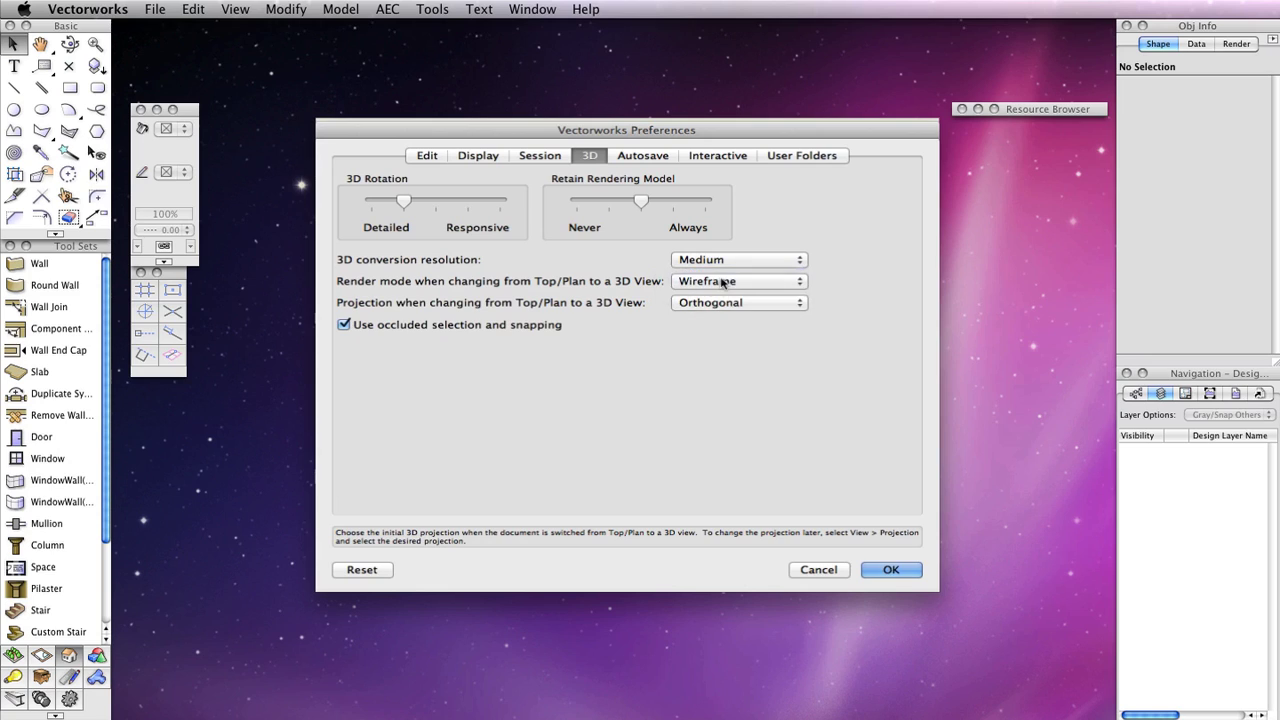
{"action": "left_click", "coordinate": [891, 569]}
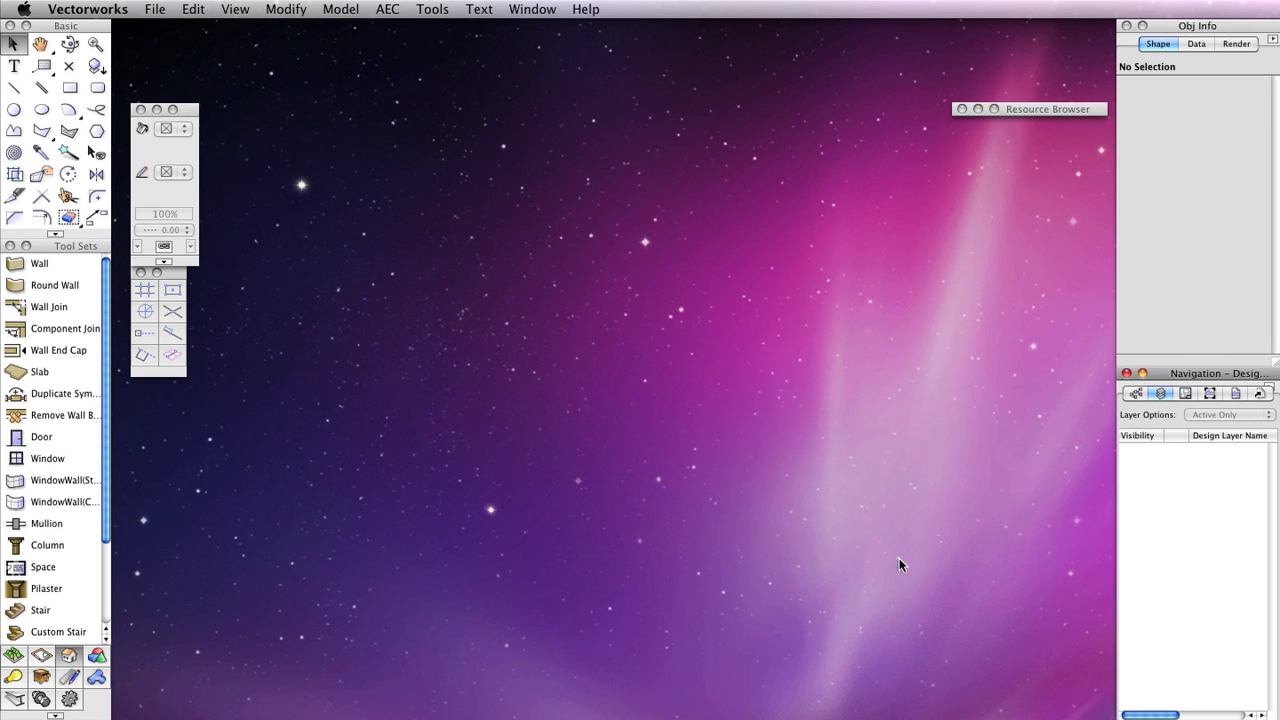
Step: Create a new blank drawing with the default document settings
{"action": "left_click", "coordinate": [160, 10]}
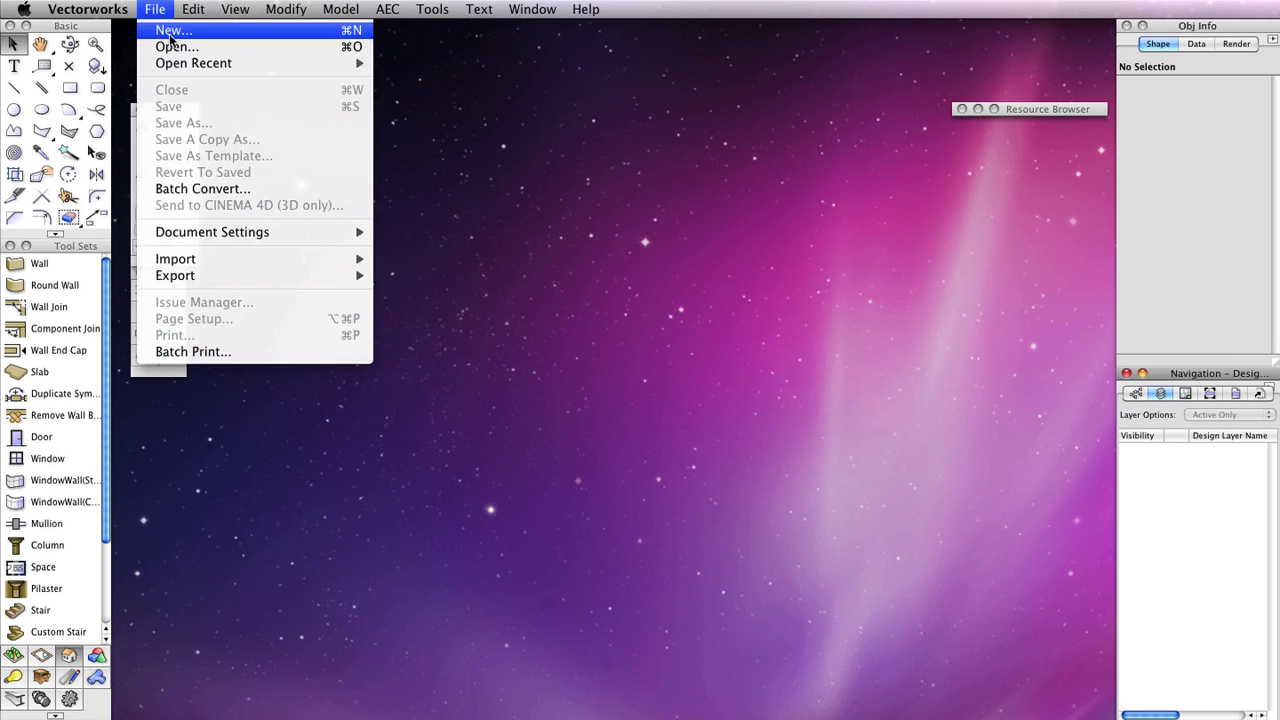
{"action": "left_click", "coordinate": [172, 30]}
{"action": "left_click", "coordinate": [930, 375]}
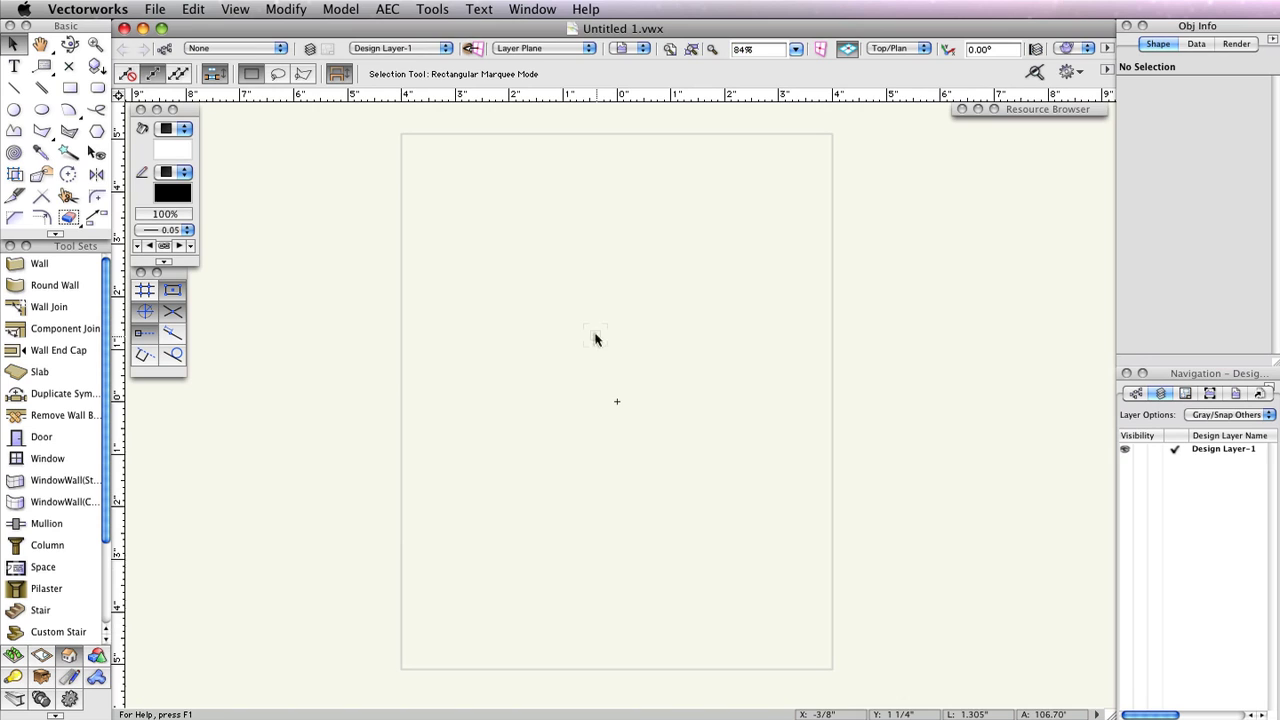
{"action": "left_click", "coordinate": [440, 9]}
Step: Rename Design Layer-1 to 'Scan 1' and set its layer scale to 1:50
{"action": "left_click", "coordinate": [447, 28]}
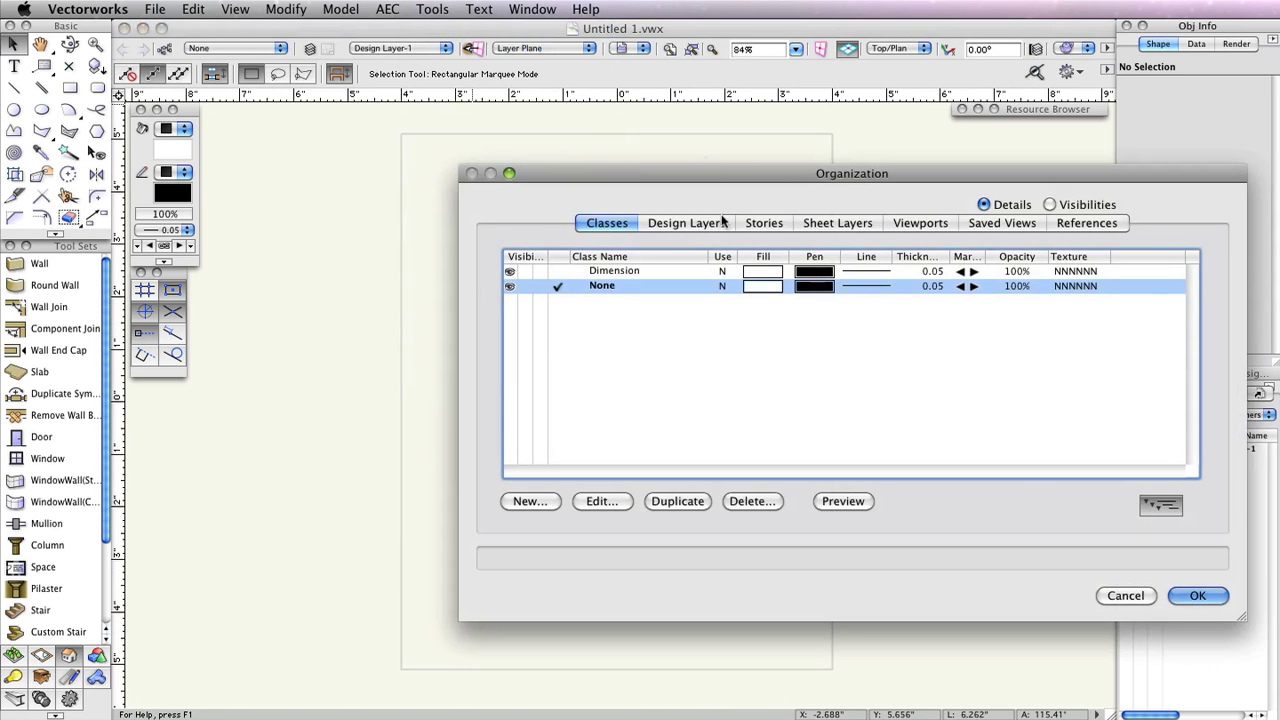
{"action": "left_click", "coordinate": [705, 222]}
{"action": "left_click_drag", "start_coordinate": [782, 183], "coordinate": [592, 131]}
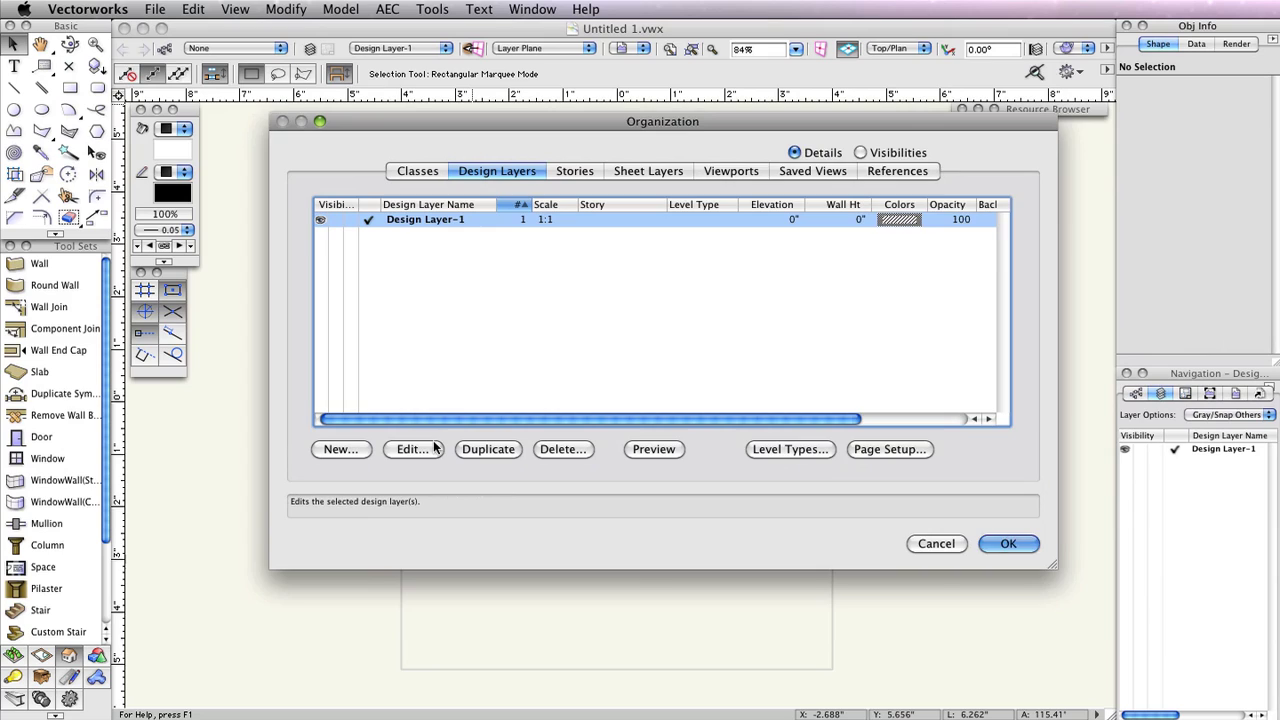
{"action": "left_click", "coordinate": [434, 448]}
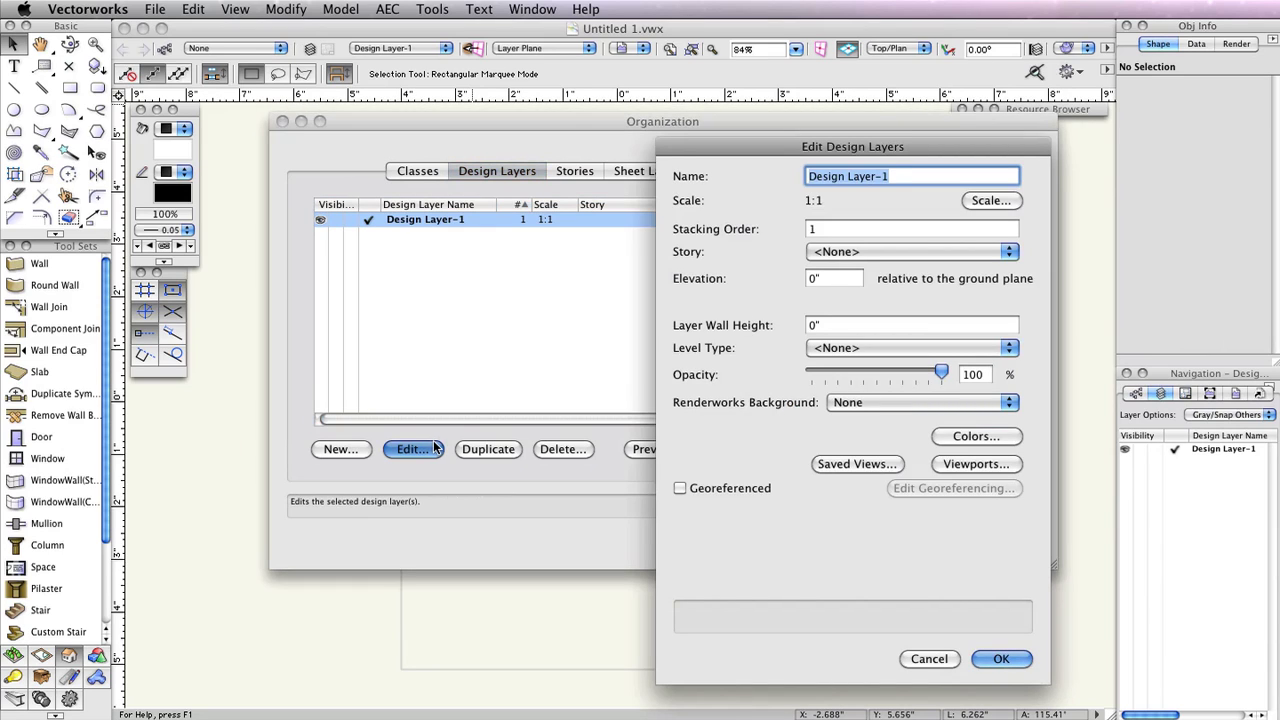
{"action": "type", "text": "Scan"}
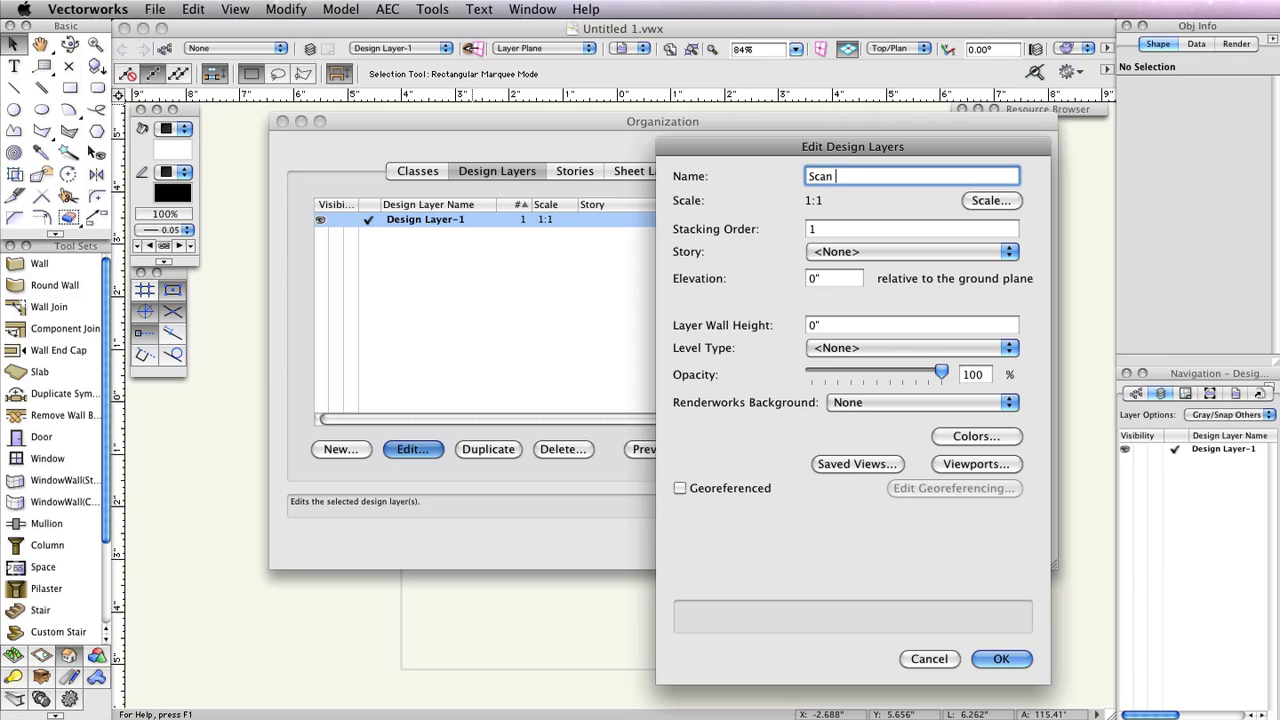
{"action": "type", "text": " 1"}
{"action": "left_click", "coordinate": [991, 200]}
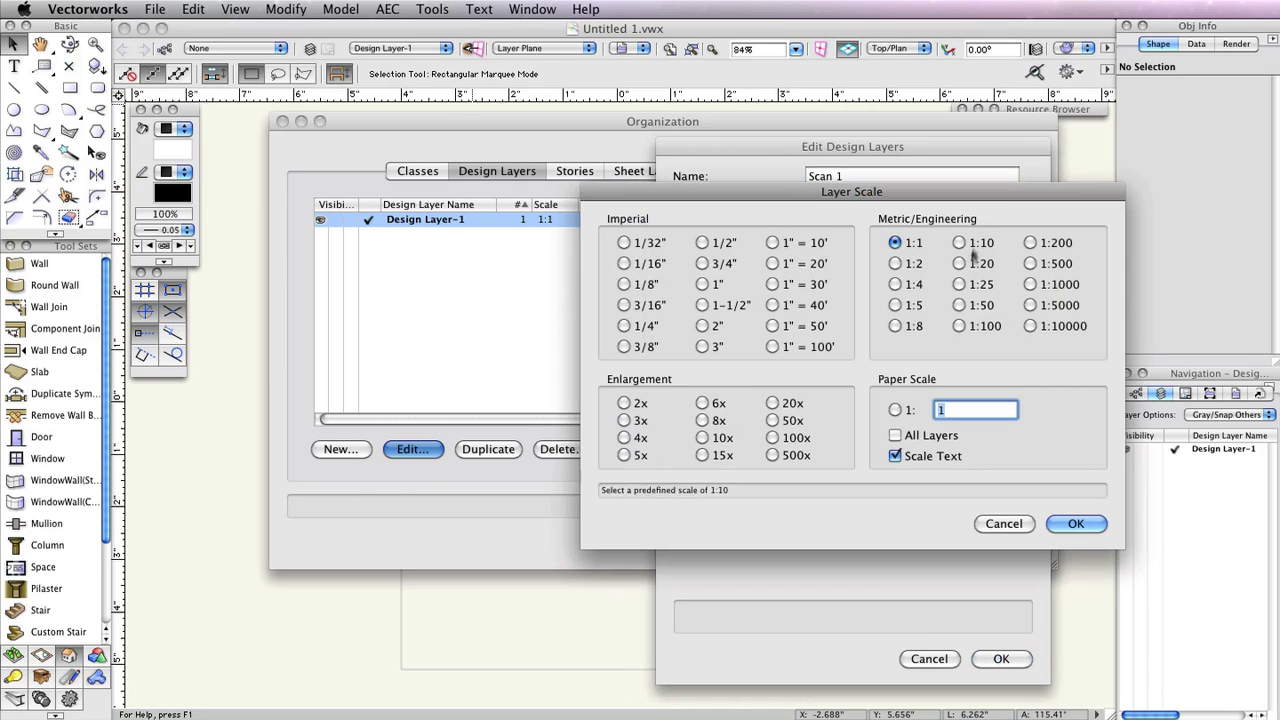
{"action": "left_click", "coordinate": [959, 305]}
{"action": "left_click", "coordinate": [1076, 525]}
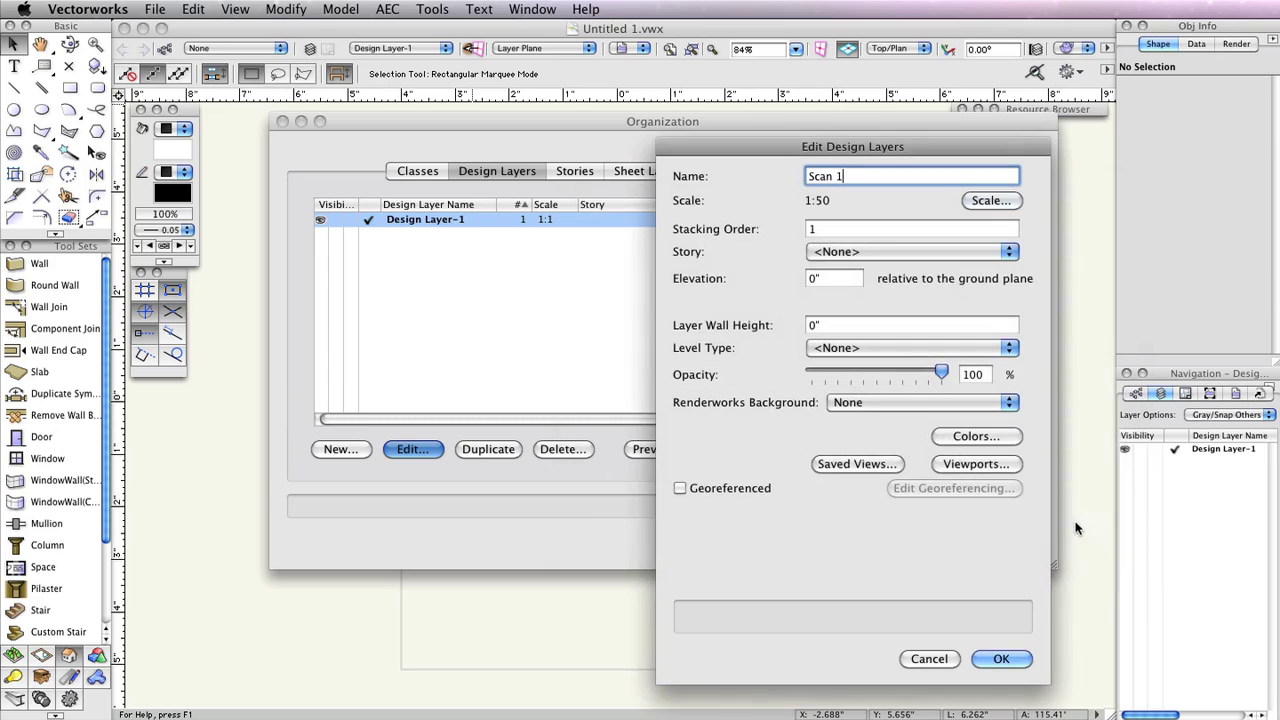
{"action": "left_click", "coordinate": [1001, 658]}
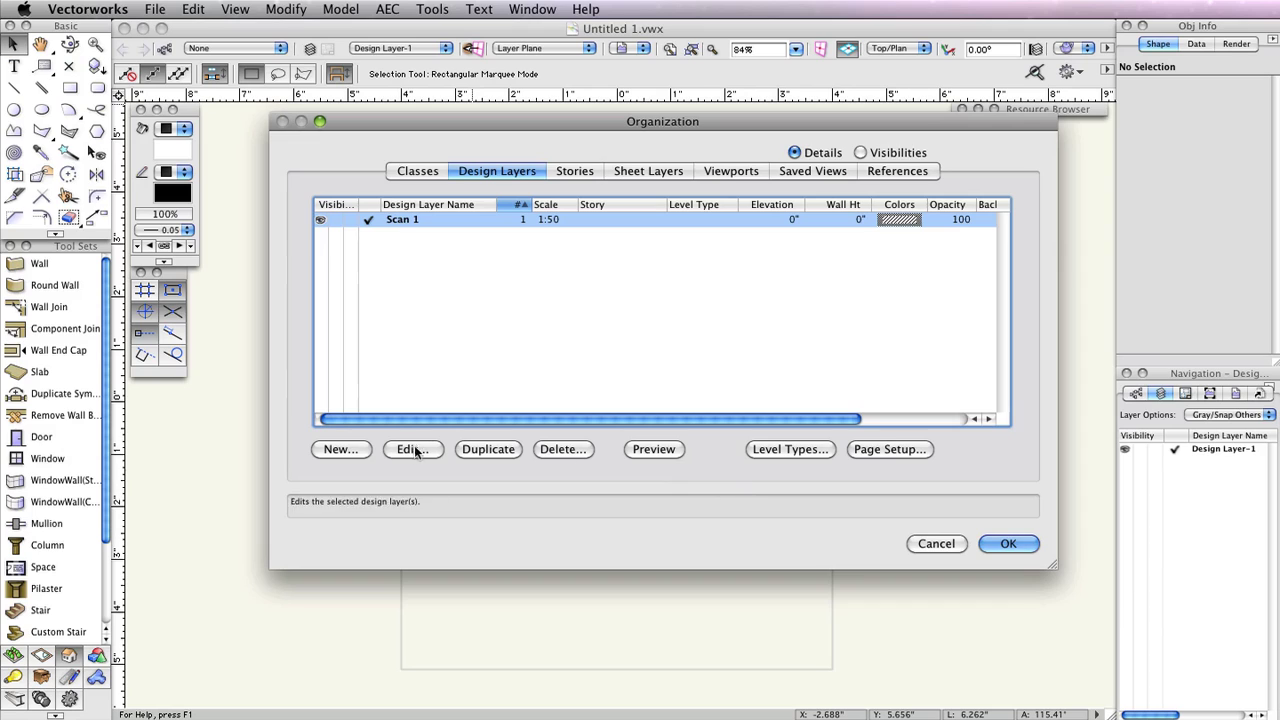
Step: Create a 'Floor 1' design layer with a 10'8" wall height
{"action": "left_click", "coordinate": [345, 450]}
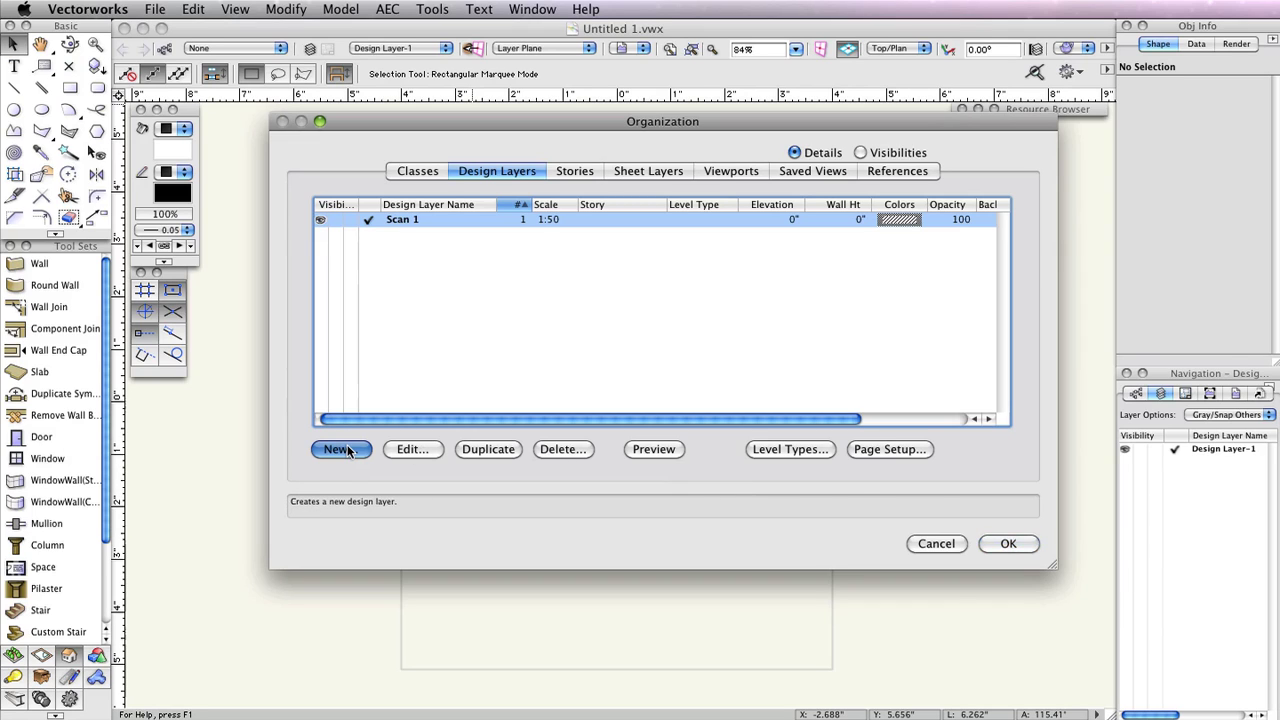
{"action": "type", "text": "F"}
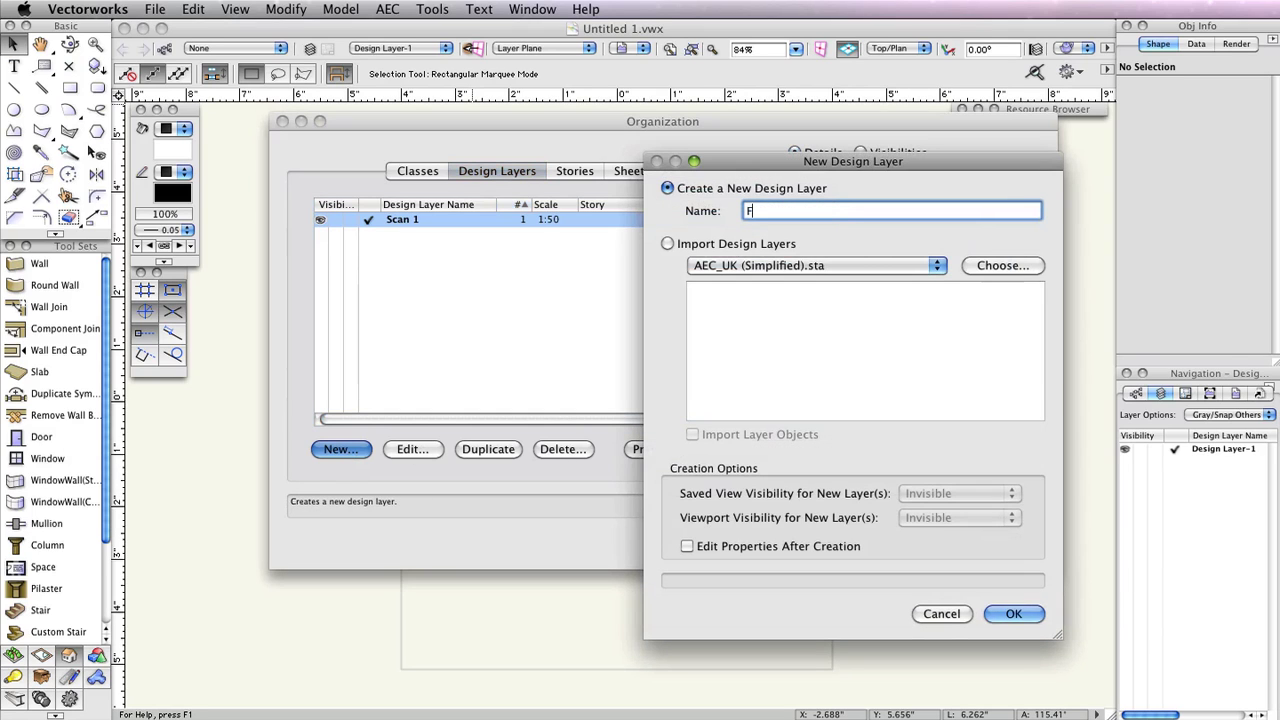
{"action": "type", "text": "loor 1"}
{"action": "left_click", "coordinate": [687, 546]}
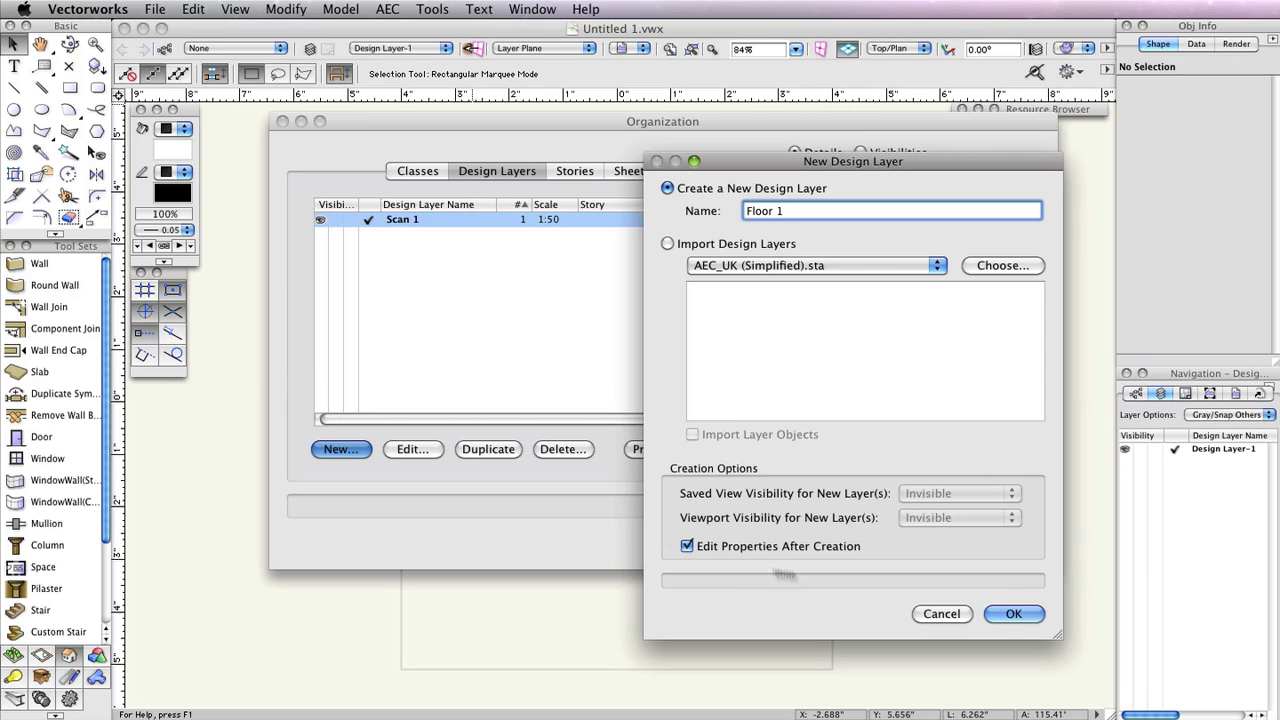
{"action": "left_click", "coordinate": [1004, 617]}
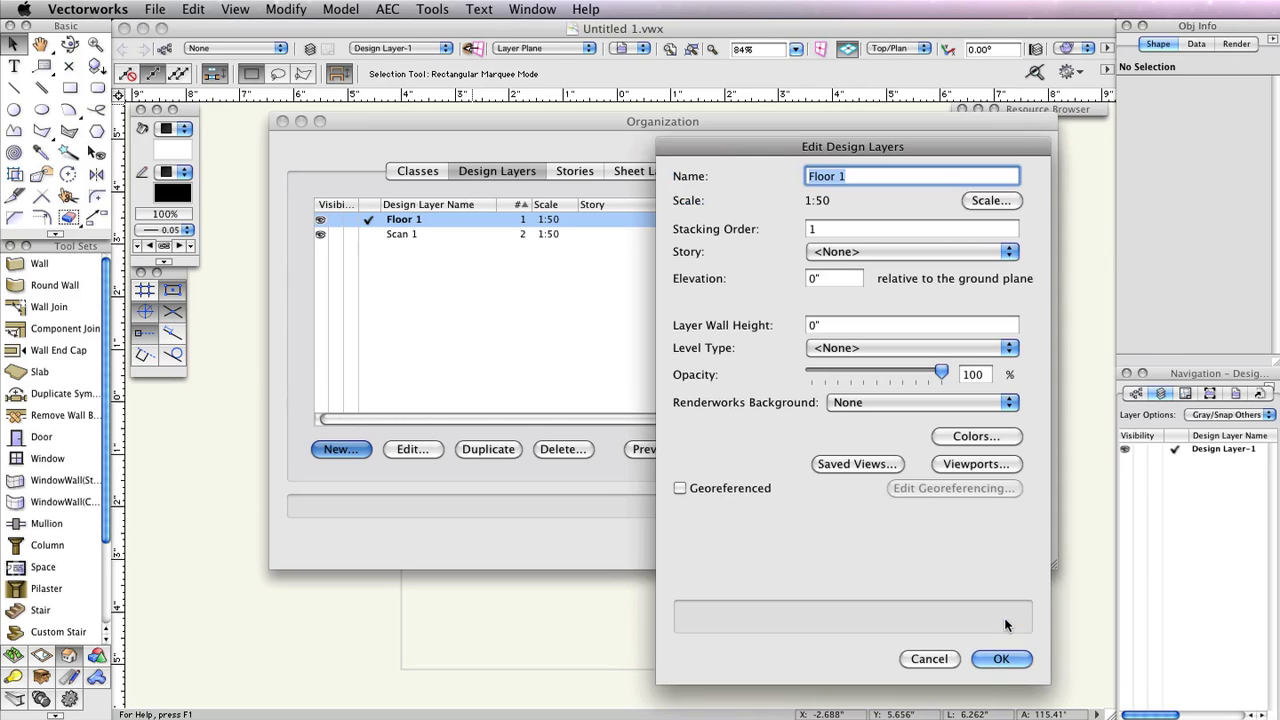
{"action": "left_click", "coordinate": [838, 280]}
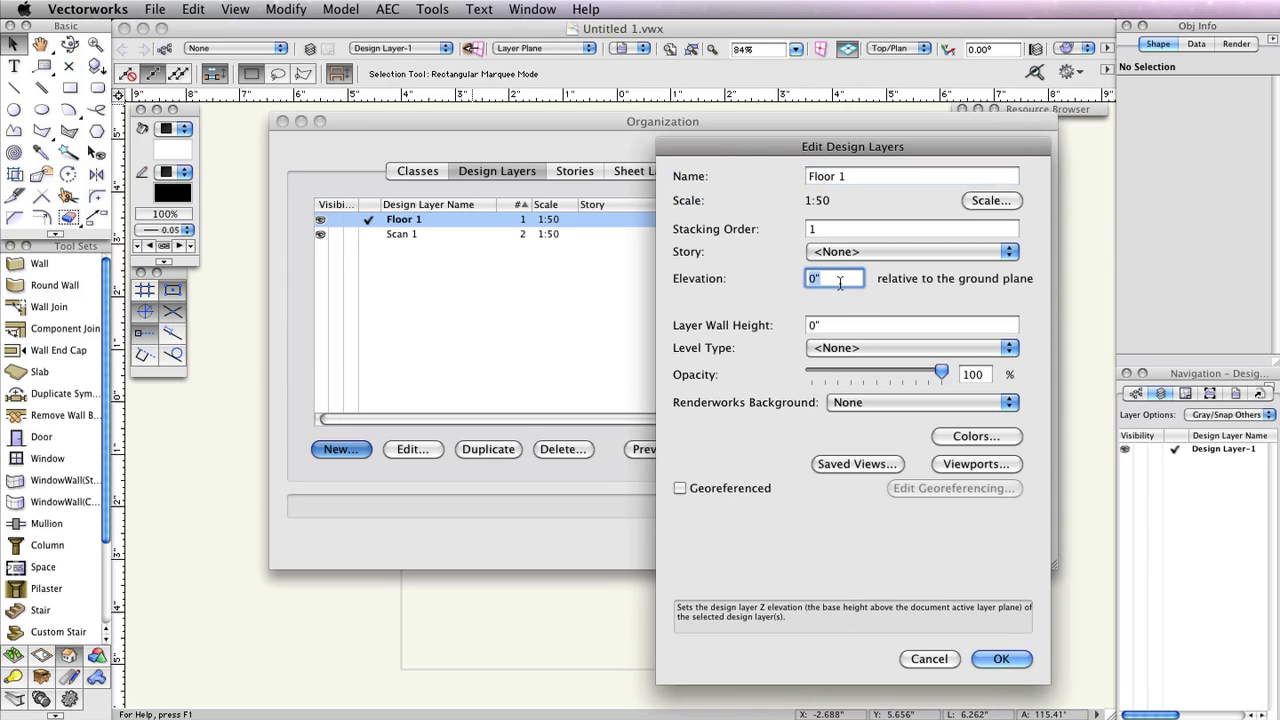
{"action": "left_click", "coordinate": [841, 323]}
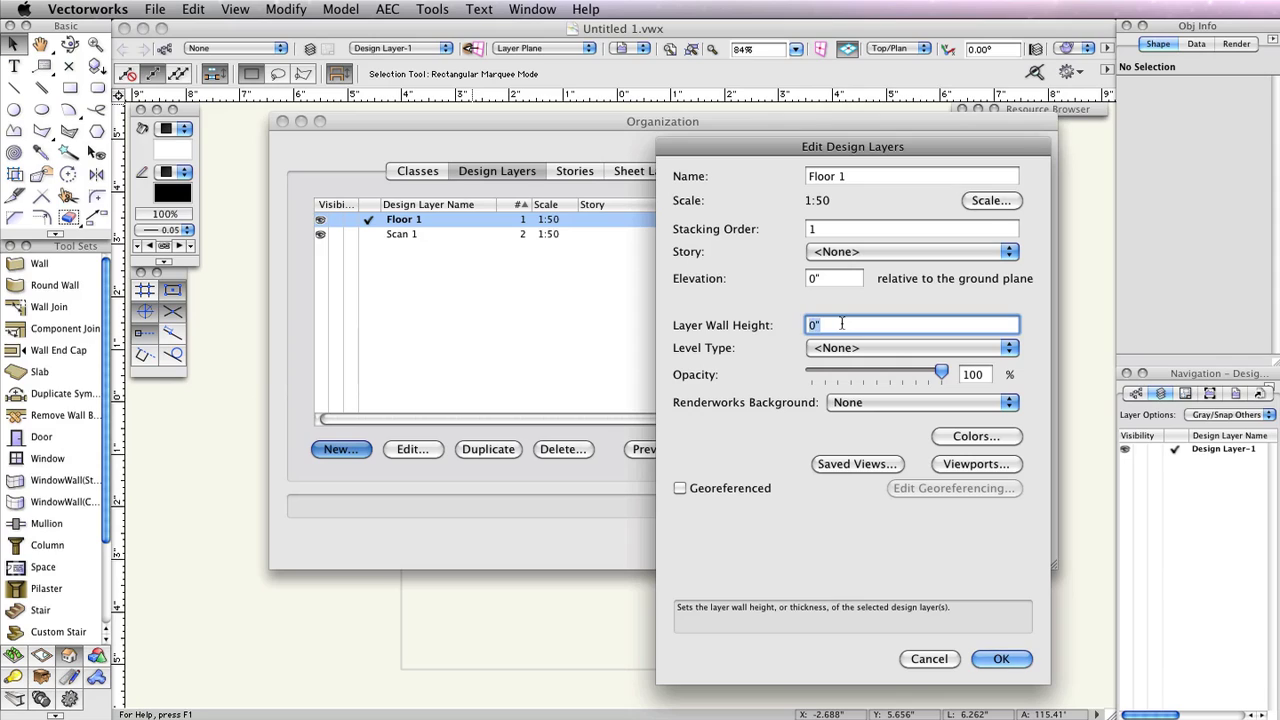
{"action": "type", "text": "10"}
{"action": "type", "text": "'8"}
{"action": "left_click", "coordinate": [1008, 660]}
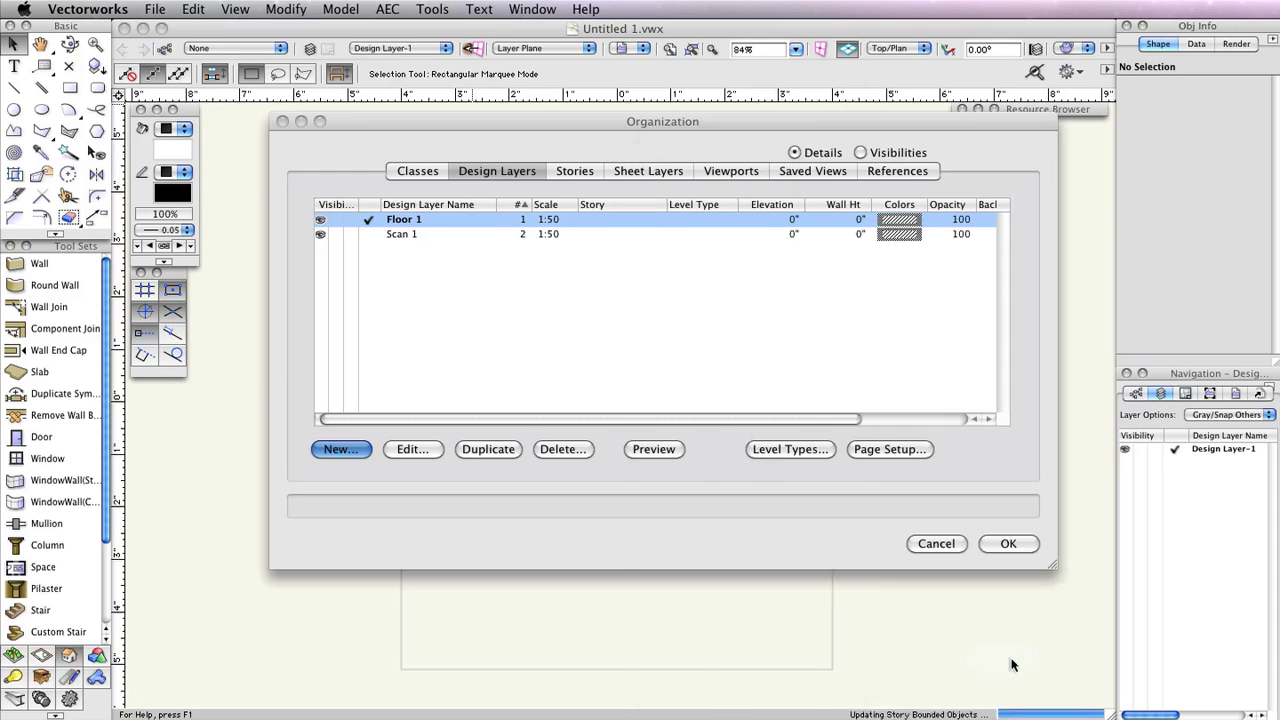
{"action": "left_click", "coordinate": [1005, 545]}
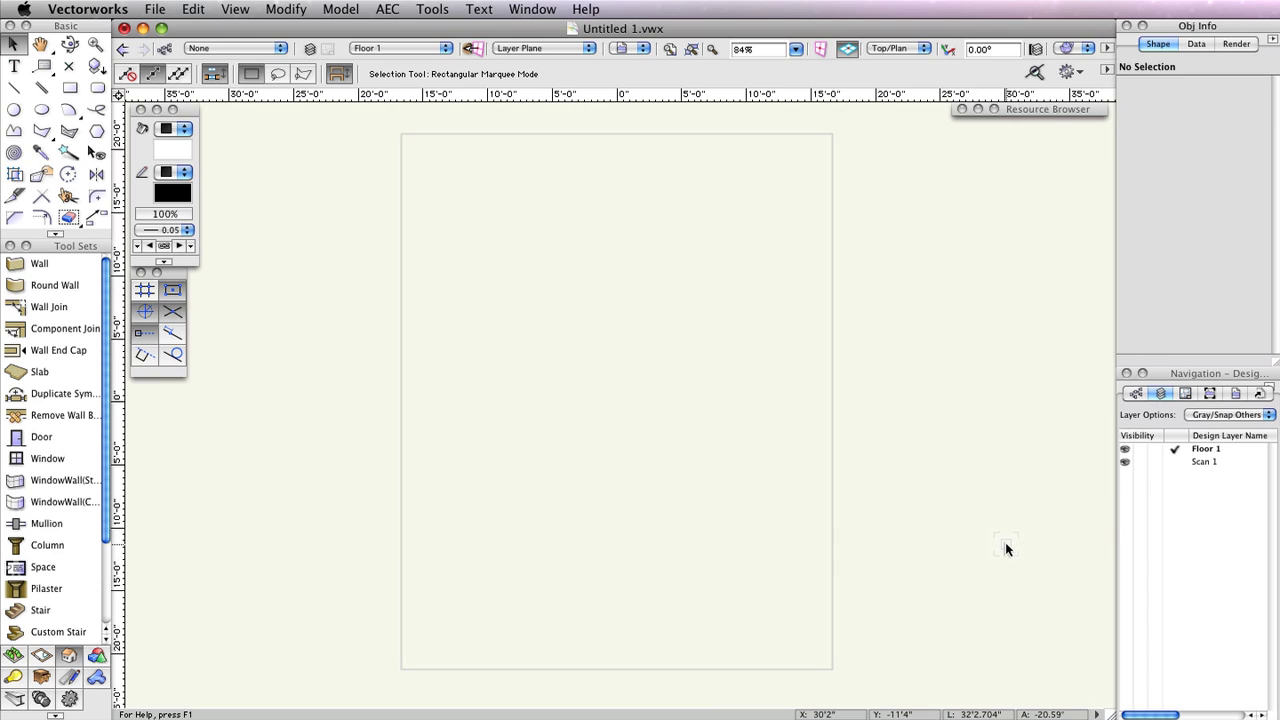
Step: Manually choose the US Arch D (36 × 24 in) page size in Page Setup
{"action": "left_click", "coordinate": [157, 9]}
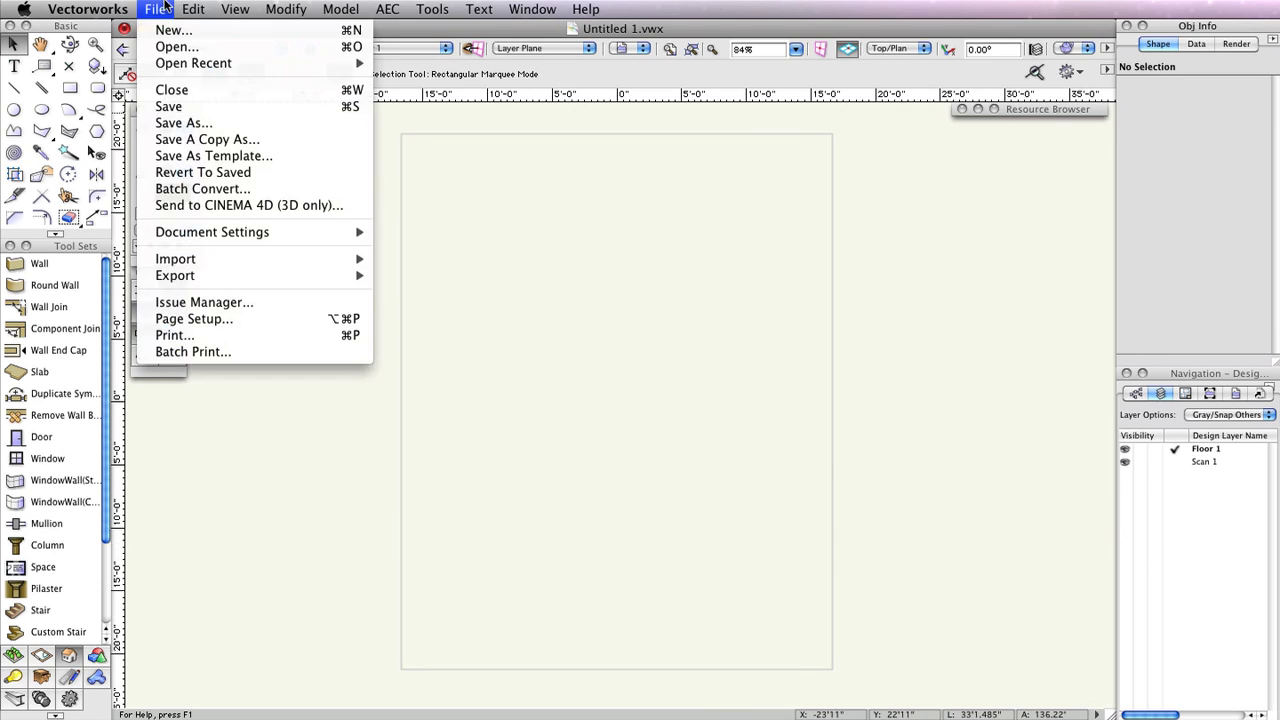
{"action": "left_click", "coordinate": [240, 318]}
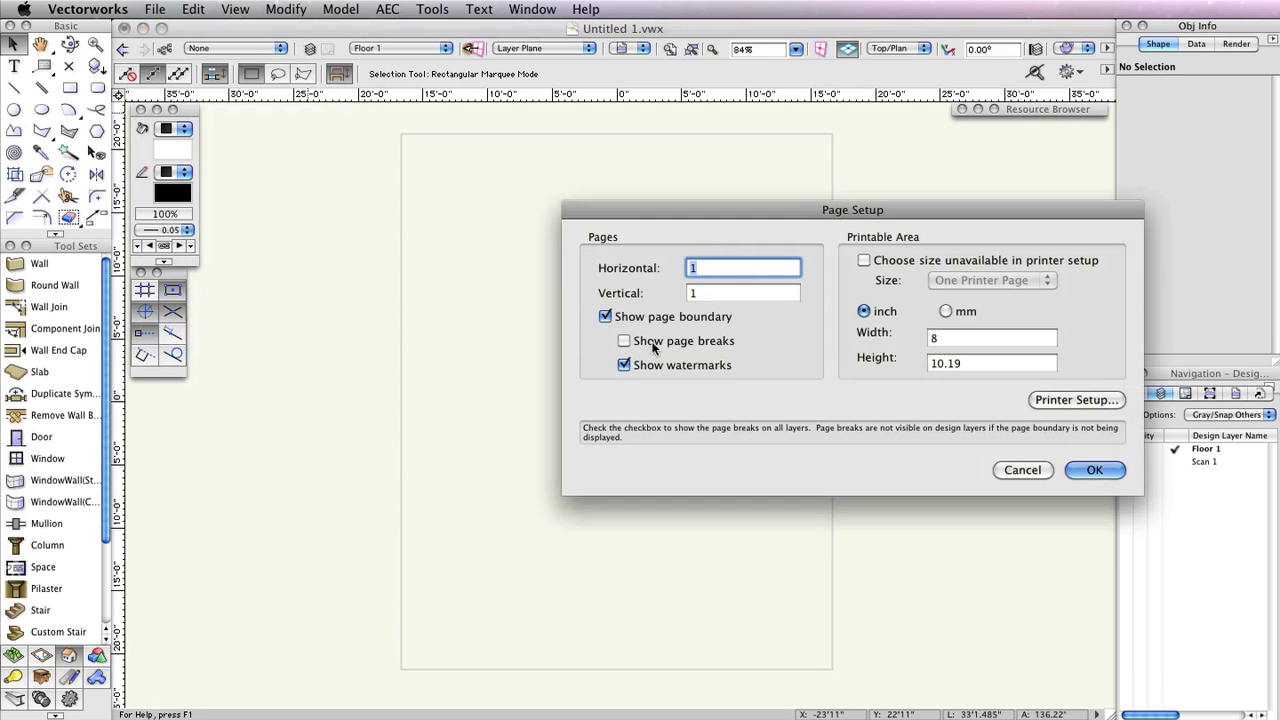
{"action": "left_click", "coordinate": [865, 261]}
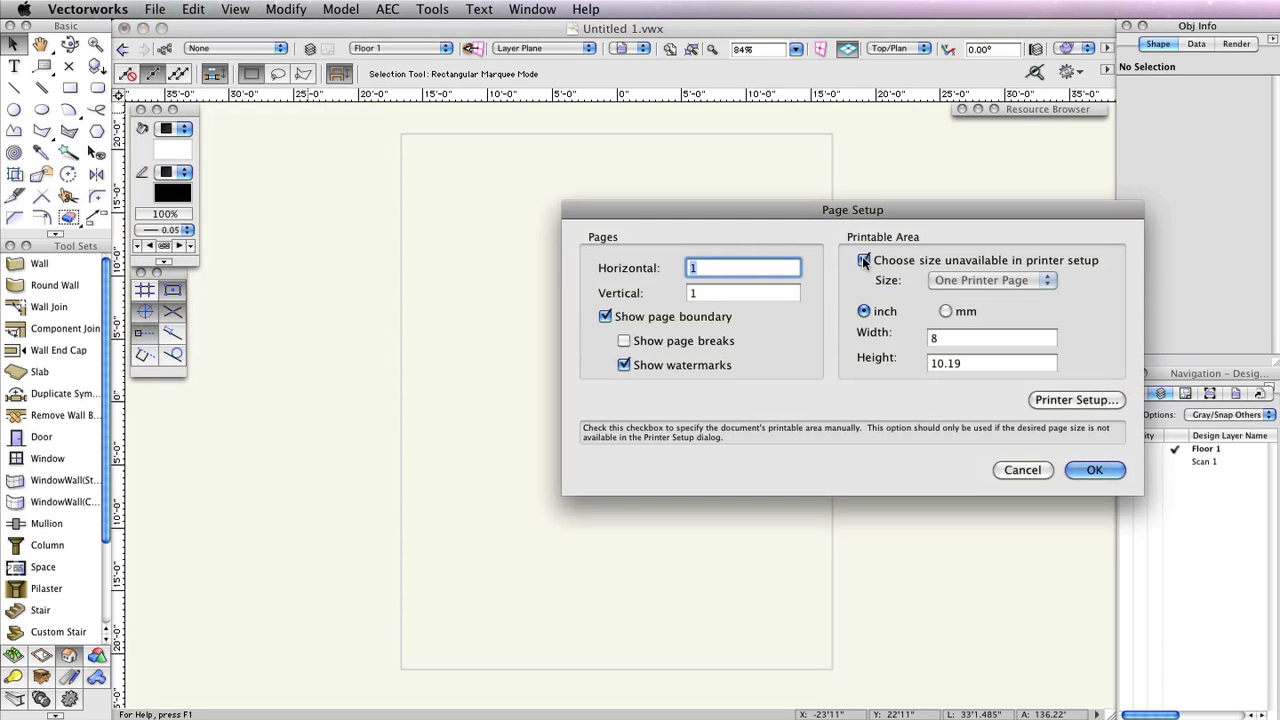
{"action": "left_click", "coordinate": [1048, 280]}
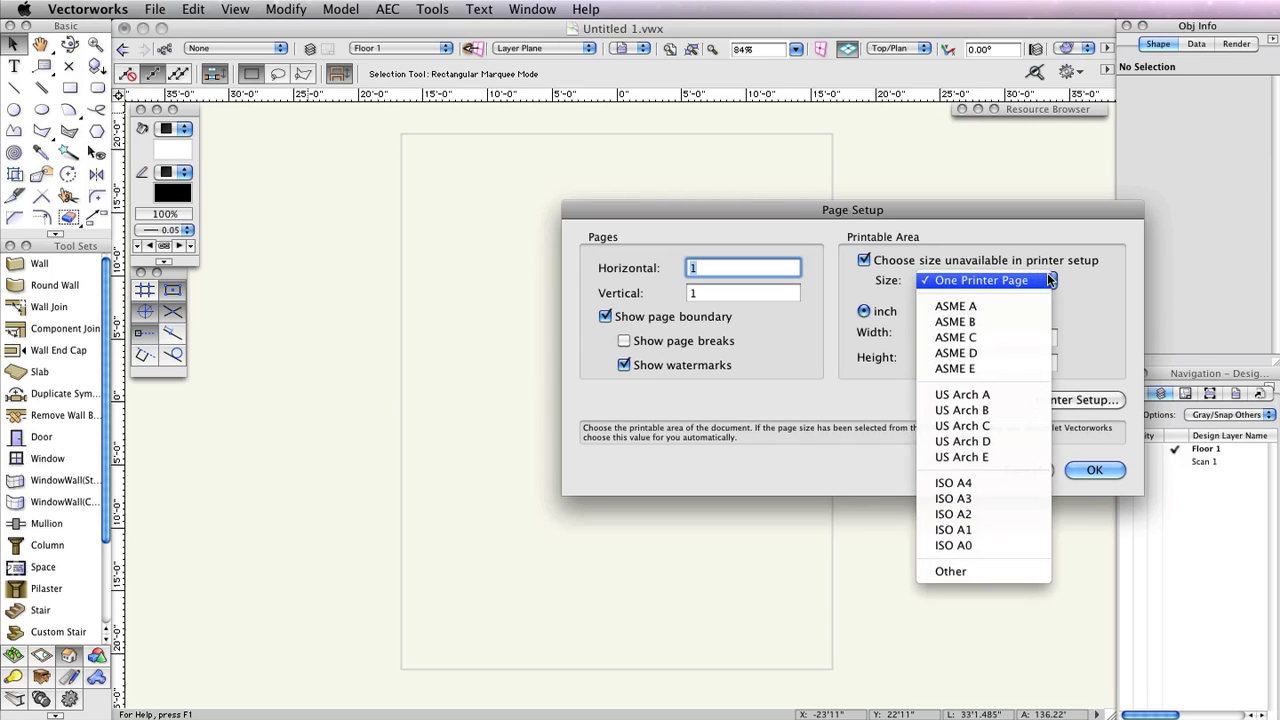
{"action": "left_click", "coordinate": [1002, 441]}
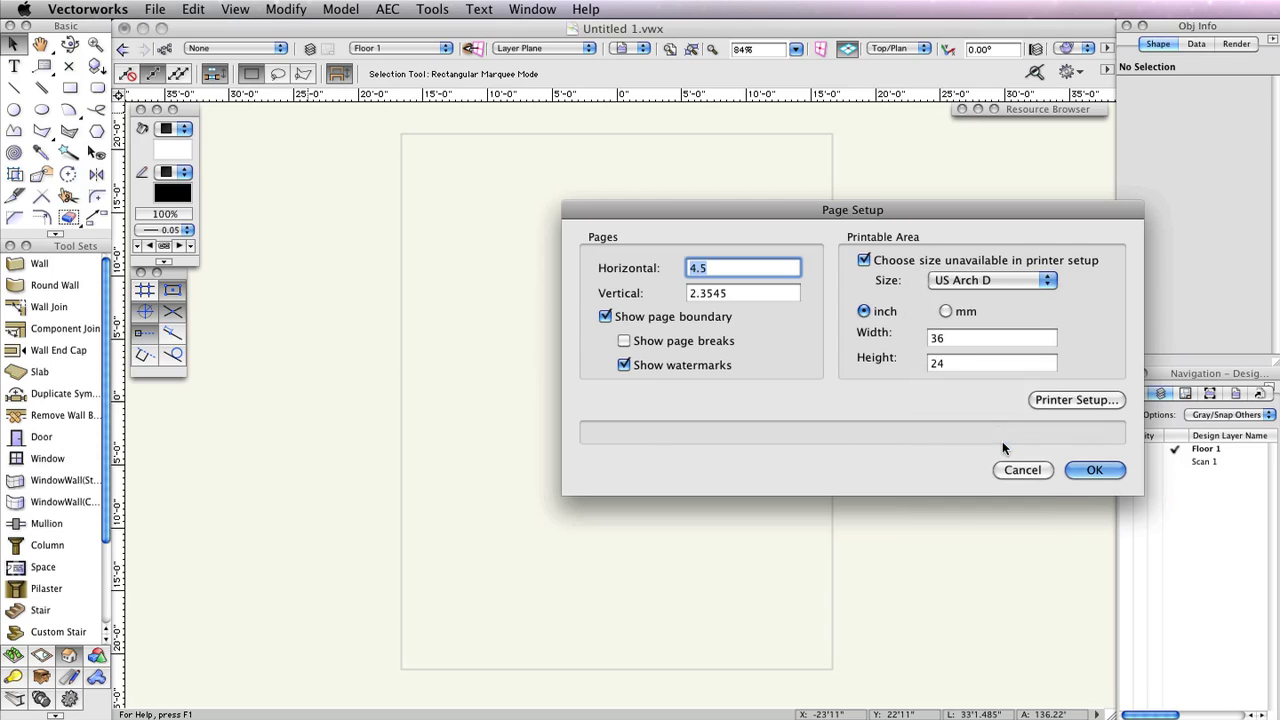
Step: Apply the US Arch D page, fit it in view, and make Scan 1 active
{"action": "left_click", "coordinate": [1077, 471]}
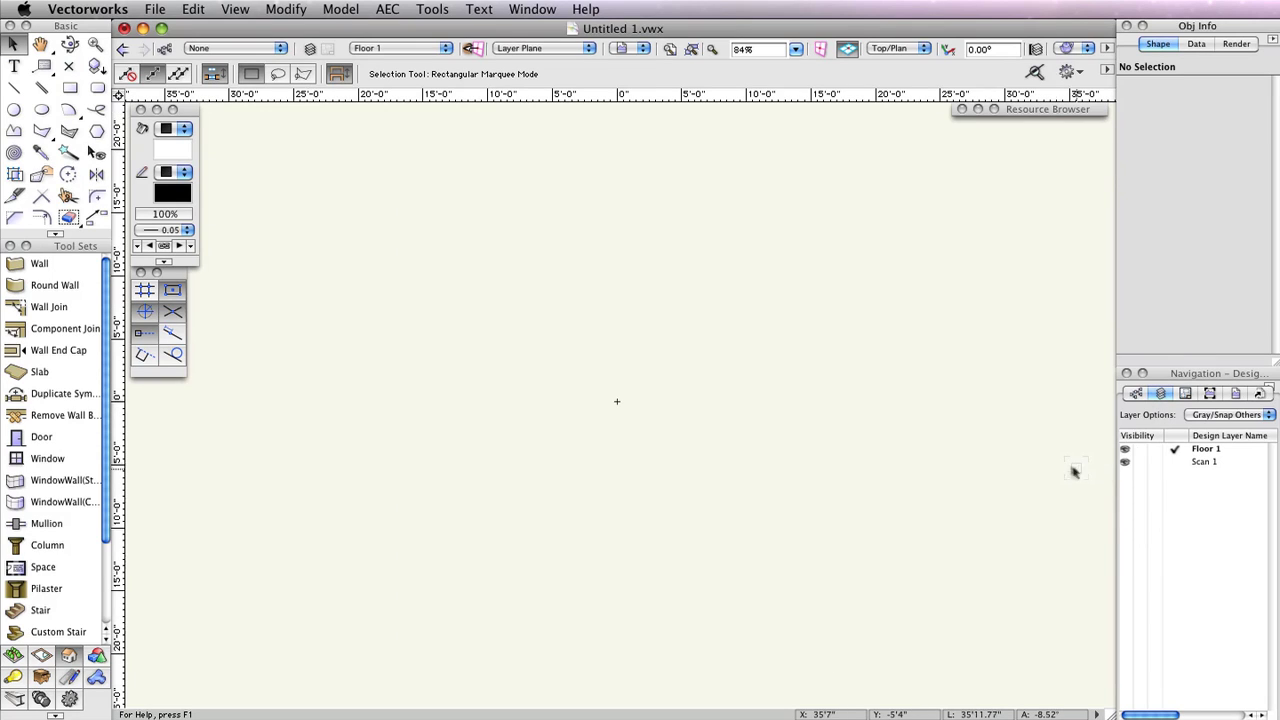
{"action": "left_click", "coordinate": [672, 52]}
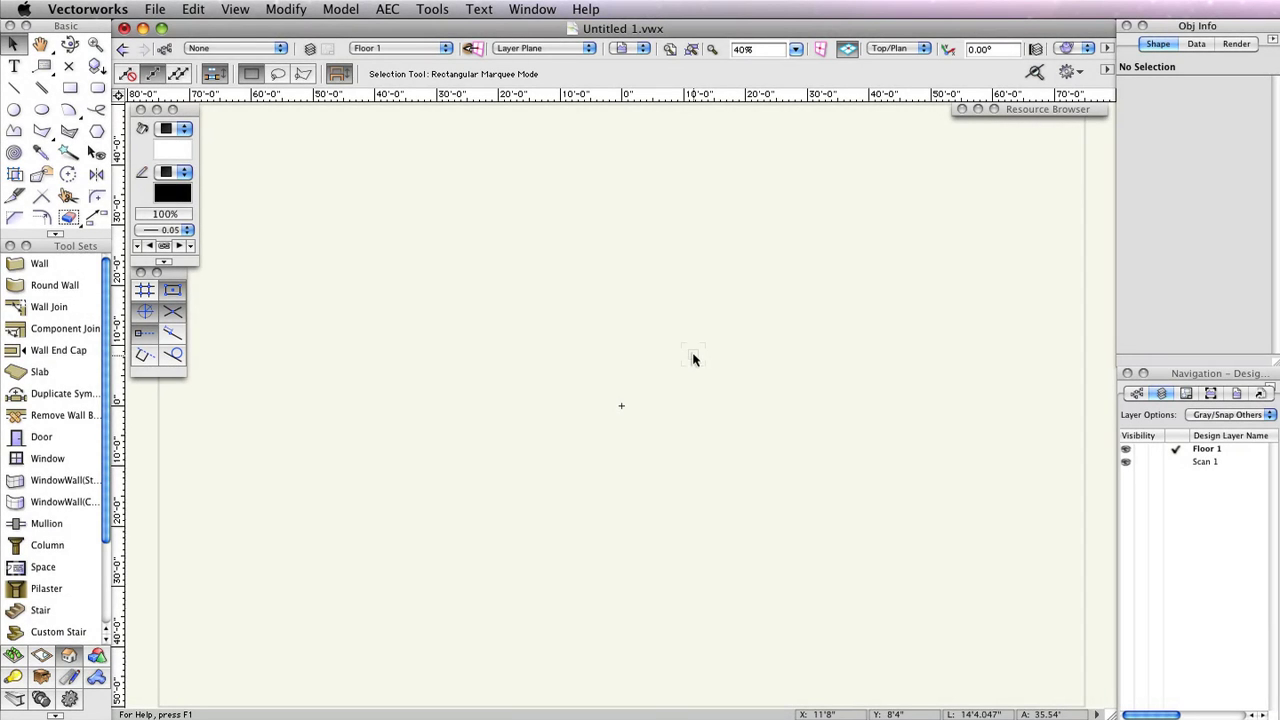
{"action": "left_click", "coordinate": [423, 50]}
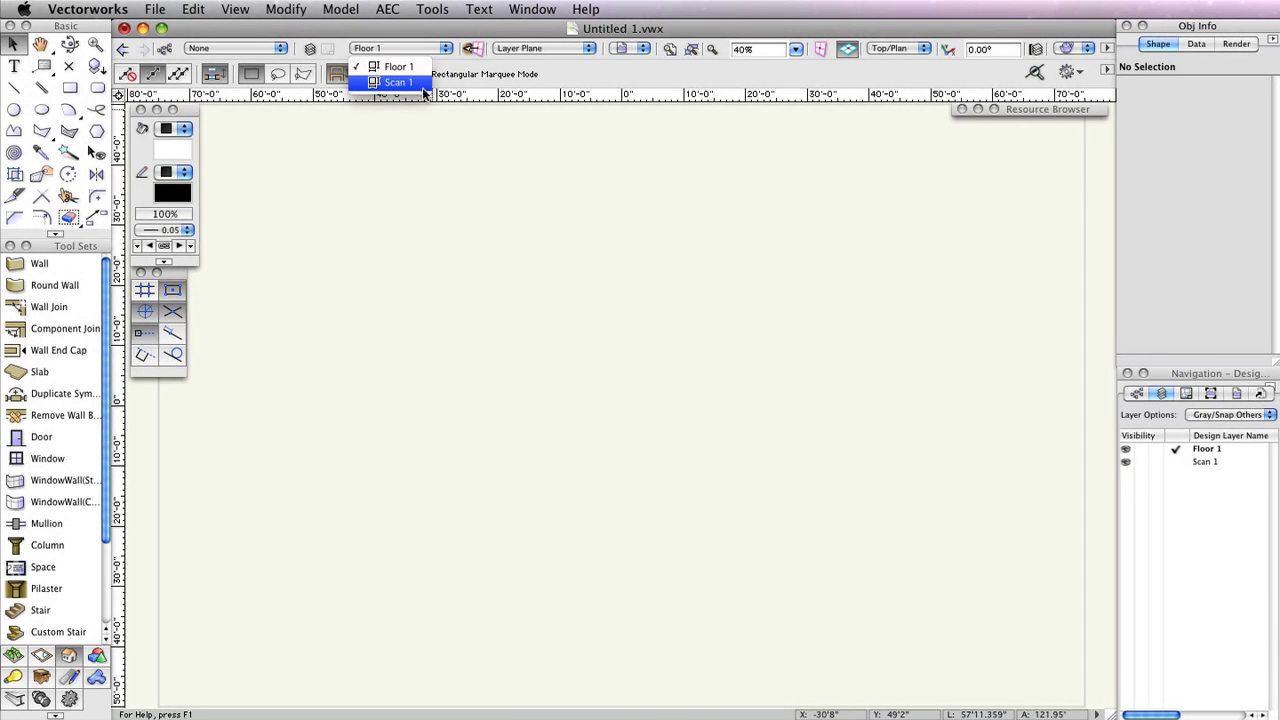
{"action": "left_click", "coordinate": [423, 84]}
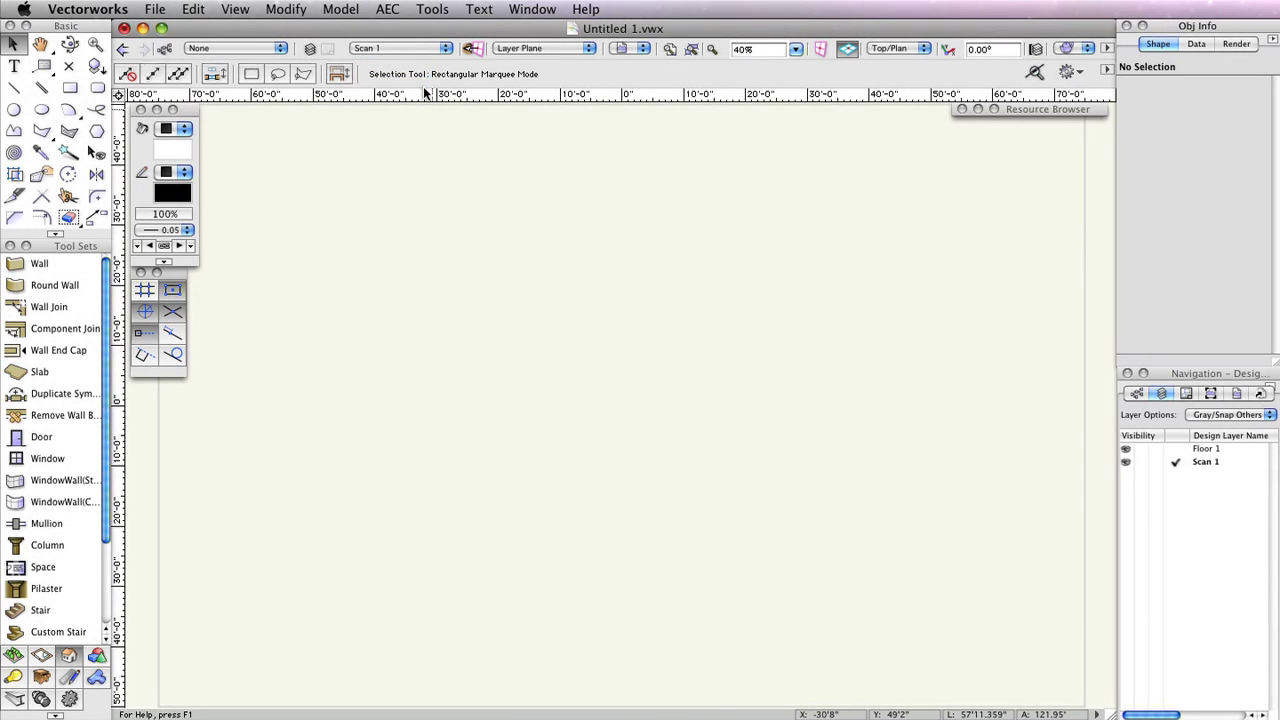
Step: Import page 1 of Scan Floor 1.pdf as a PDF page onto Scan 1
{"action": "left_click", "coordinate": [160, 10]}
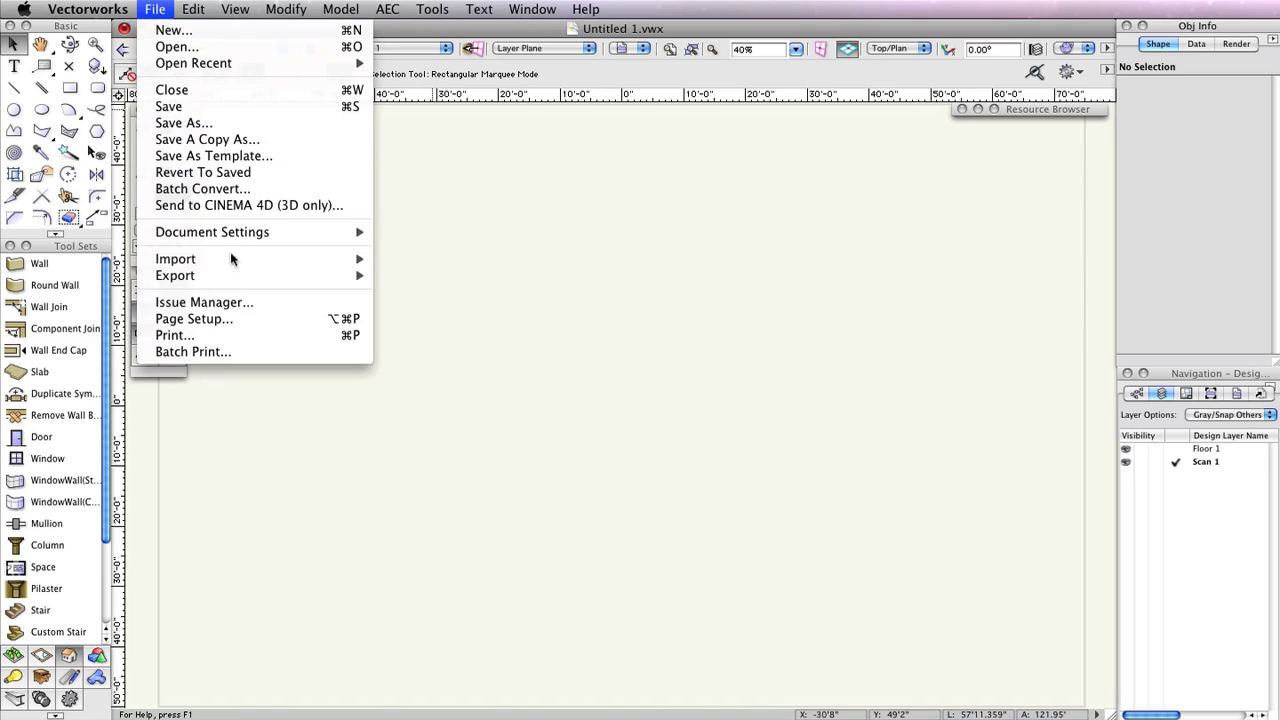
{"action": "mouse_move", "coordinate": [176, 259]}
{"action": "left_click", "coordinate": [510, 382]}
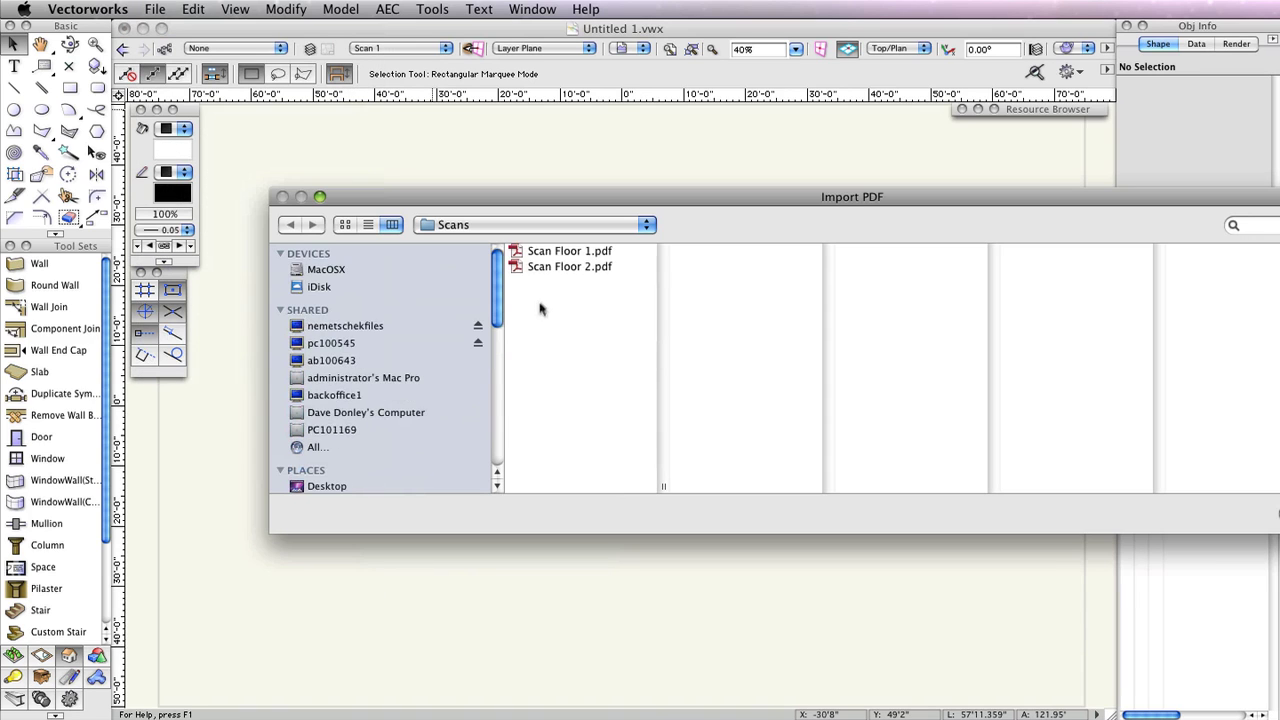
{"action": "left_click", "coordinate": [557, 253]}
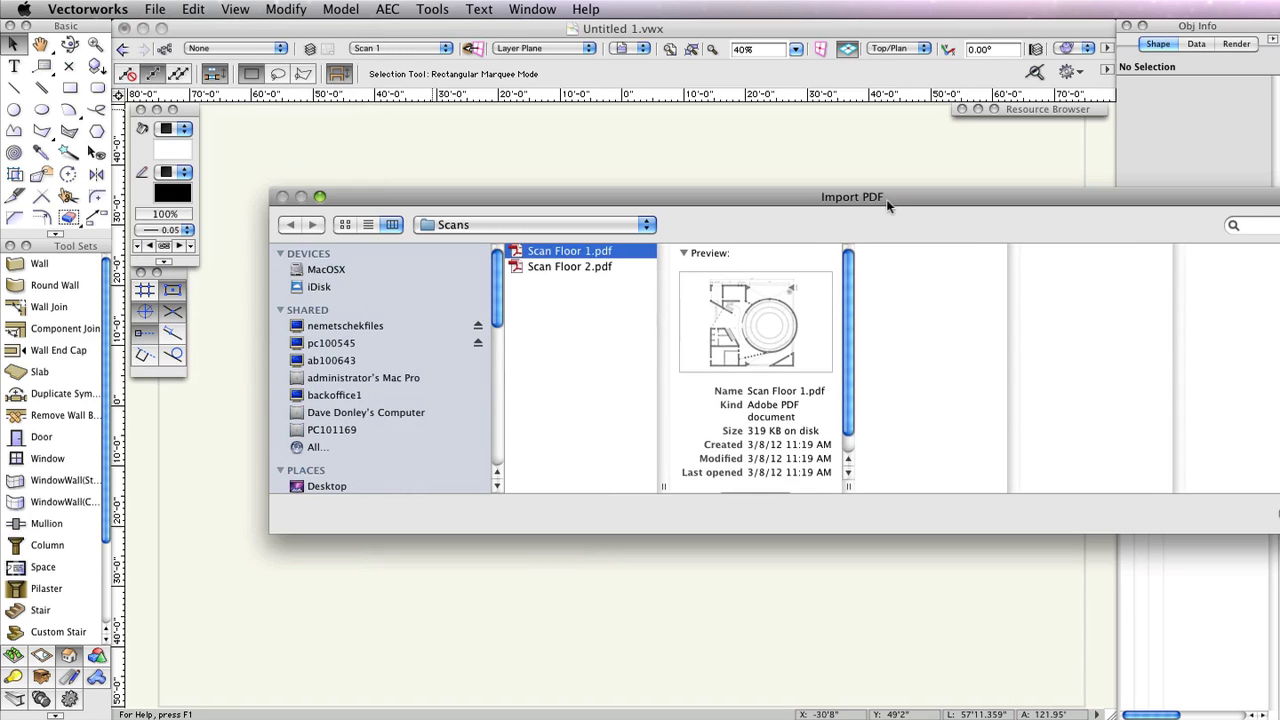
{"action": "left_click_drag", "start_coordinate": [886, 199], "coordinate": [657, 196]}
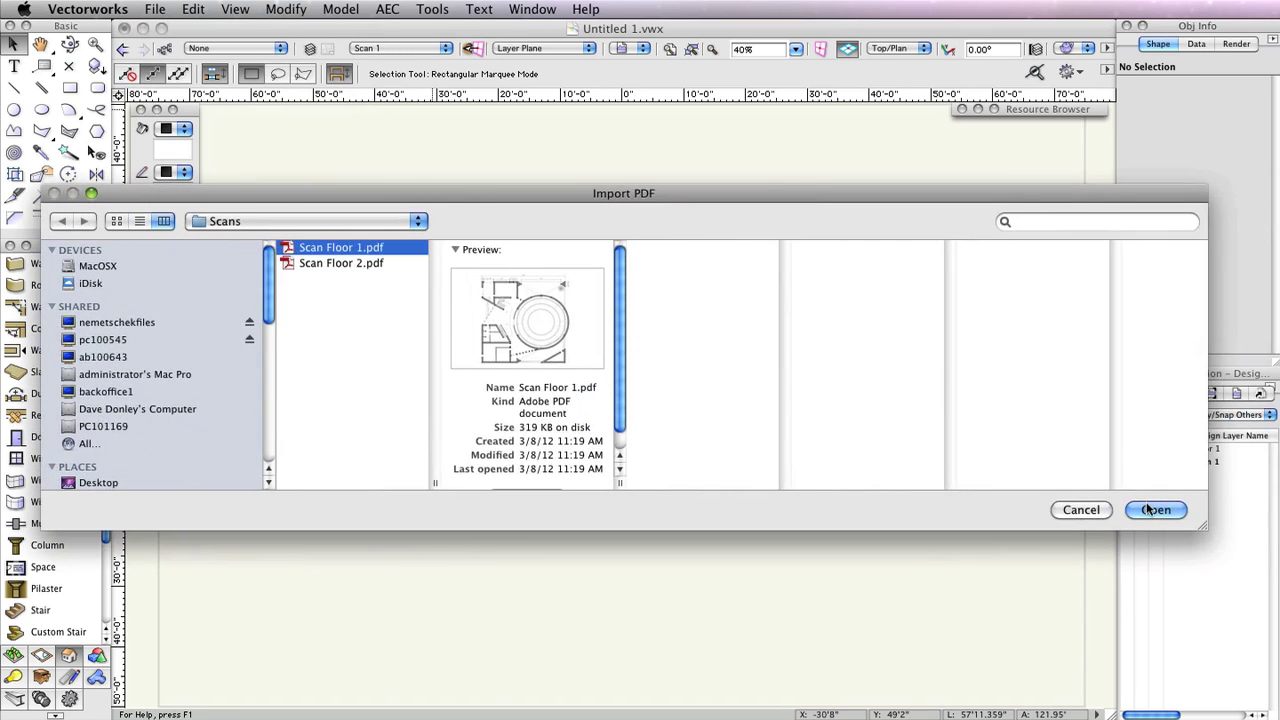
{"action": "left_click", "coordinate": [1155, 509]}
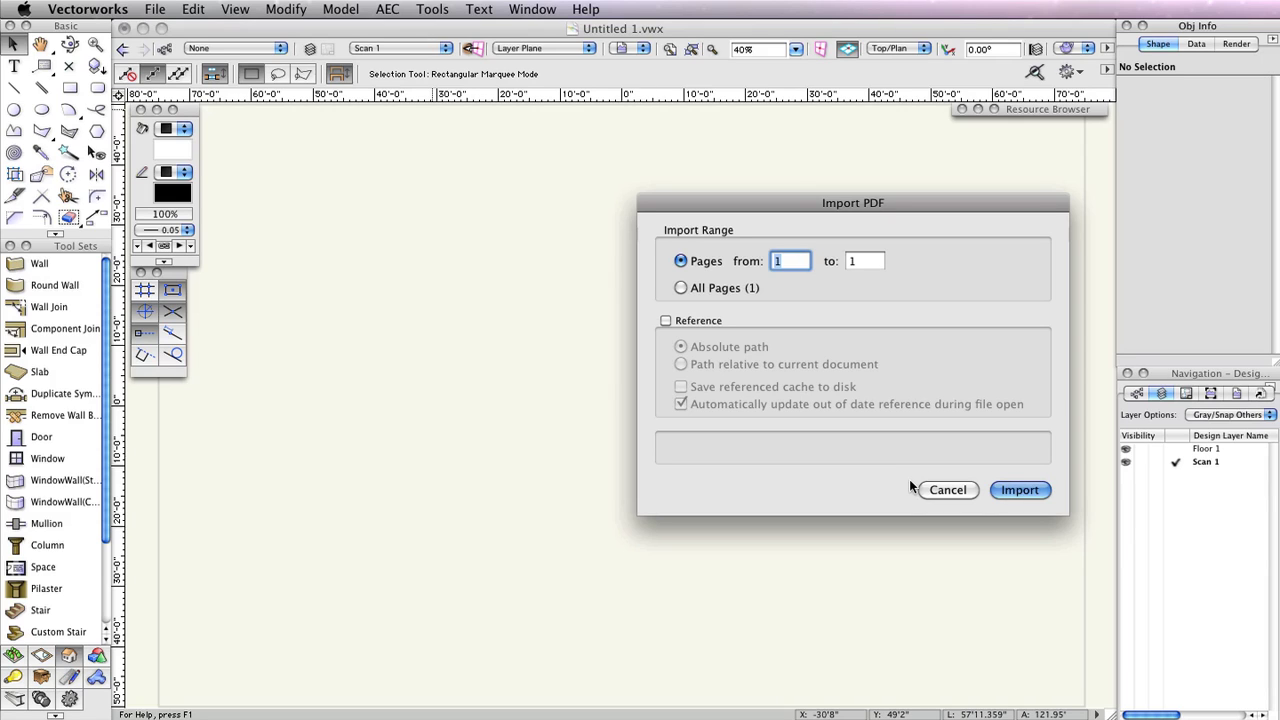
{"action": "left_click", "coordinate": [1041, 490]}
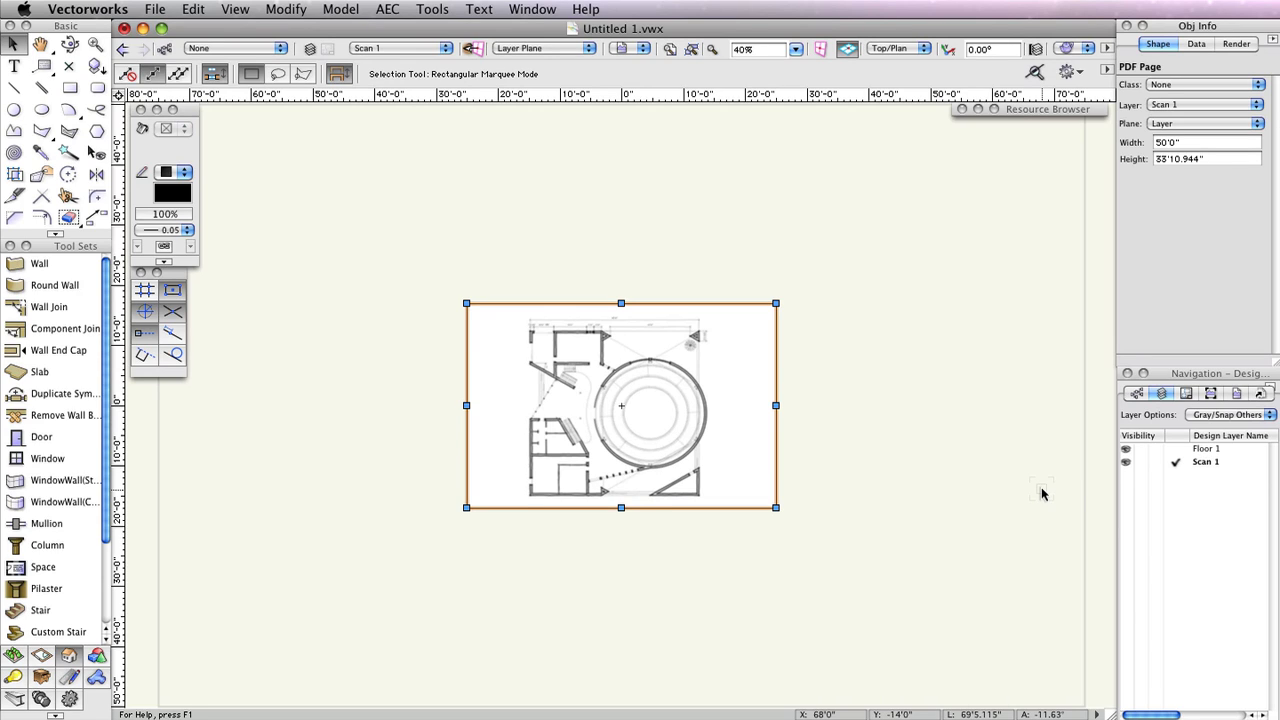
Step: Zoom in and draw a test wall along the scanned plan's top edge
{"action": "left_click", "coordinate": [39, 263]}
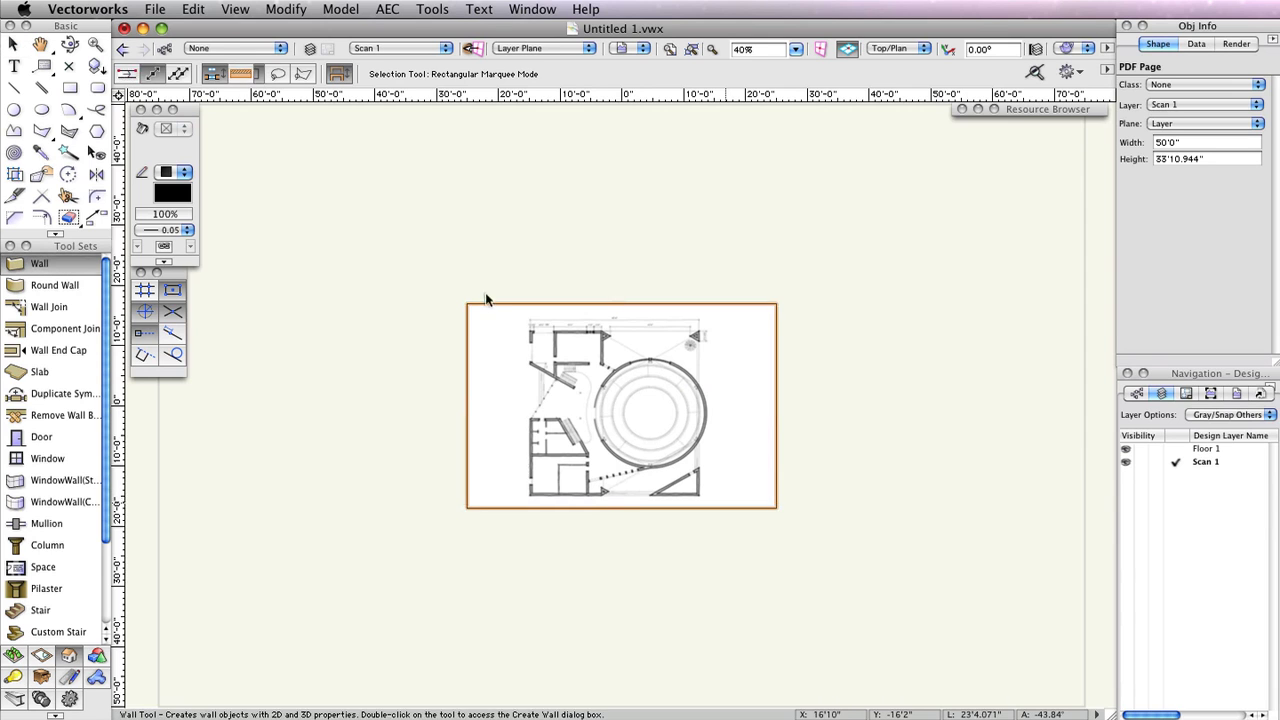
{"action": "scroll", "coordinate": [577, 338], "scroll_direction": "up", "scroll_amount": 2}
{"action": "scroll", "coordinate": [577, 338], "scroll_direction": "up", "scroll_amount": 1}
{"action": "scroll", "coordinate": [577, 338], "scroll_direction": "up", "scroll_amount": 1}
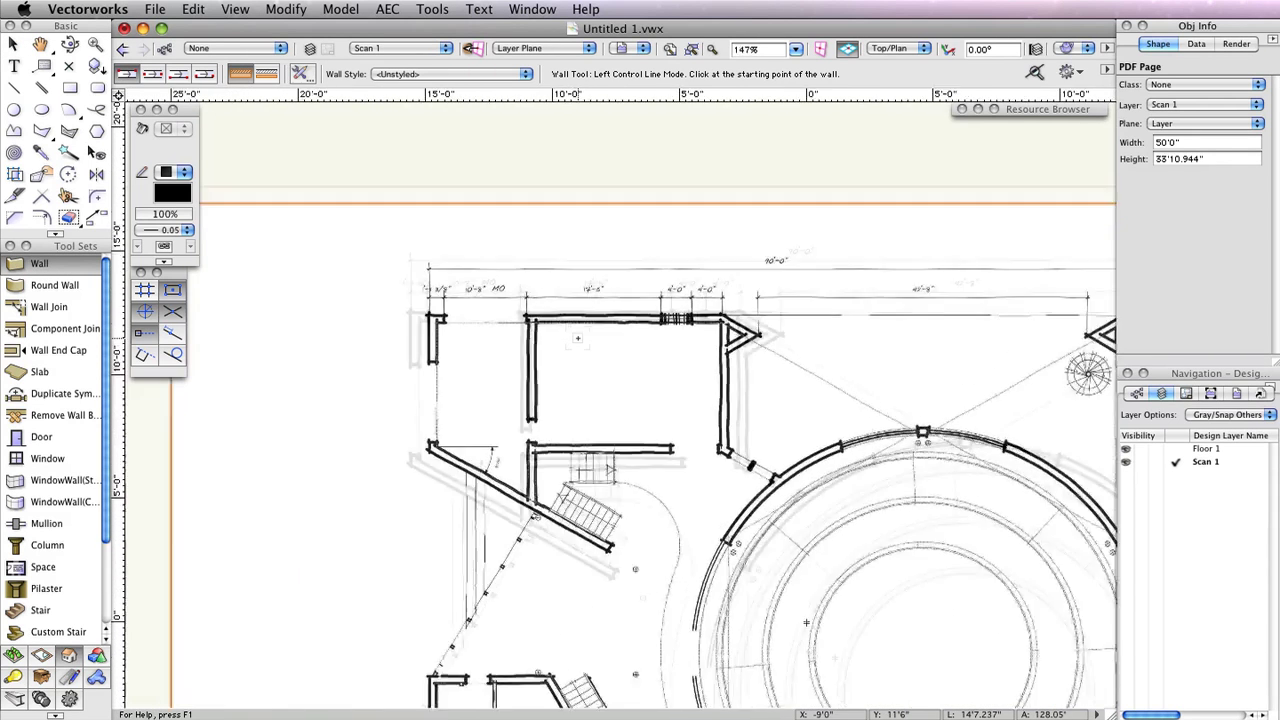
{"action": "scroll", "coordinate": [577, 338], "scroll_direction": "up", "scroll_amount": 1}
{"action": "scroll", "coordinate": [577, 338], "scroll_direction": "up", "scroll_amount": 1}
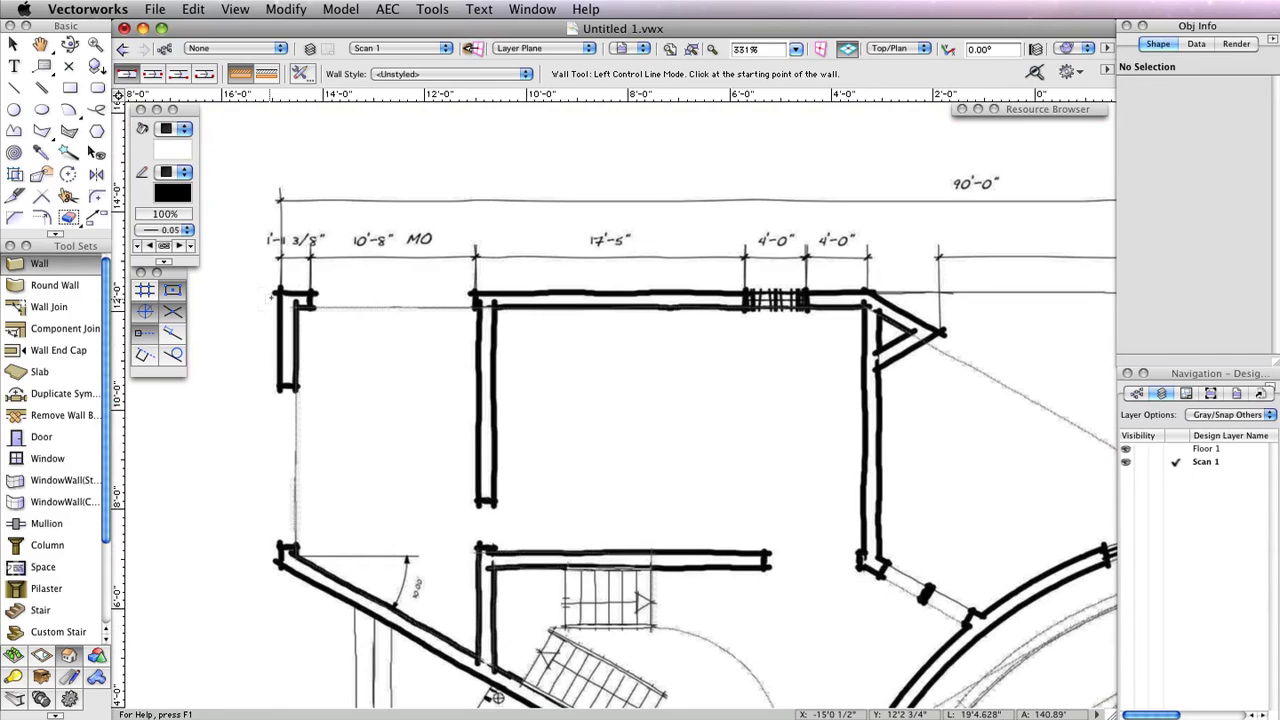
{"action": "left_click", "coordinate": [274, 295]}
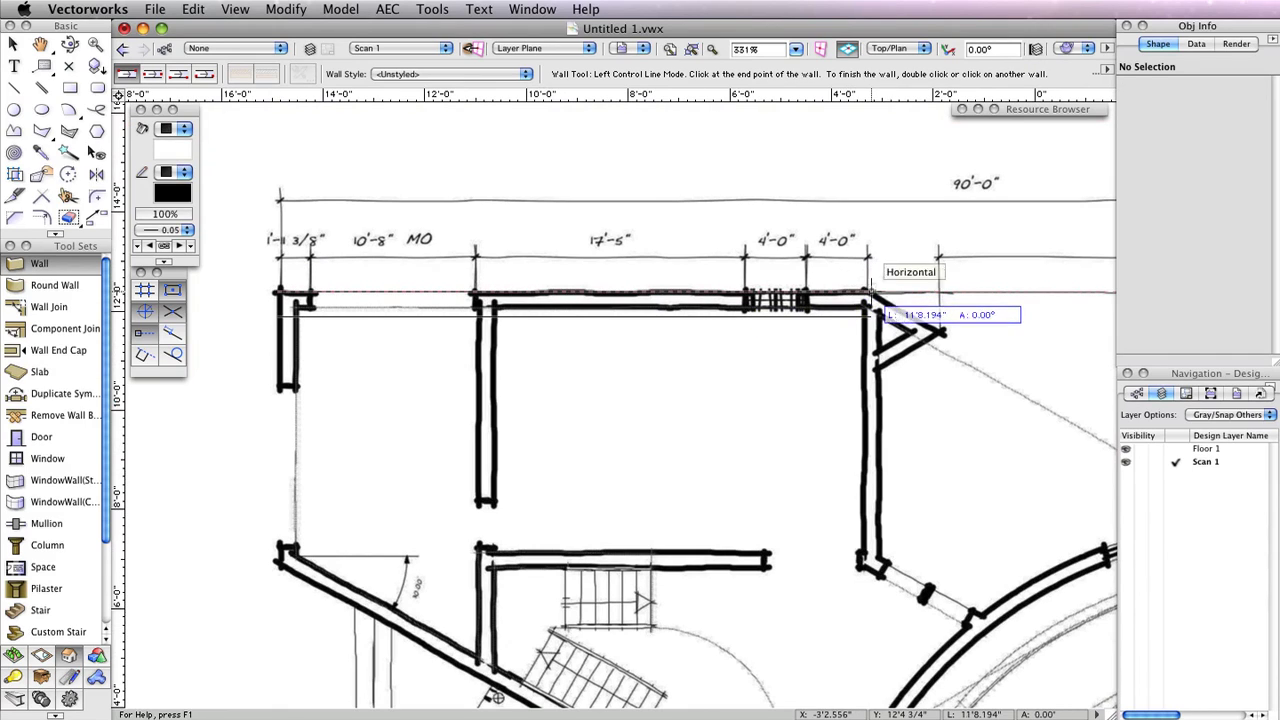
{"action": "double_click", "coordinate": [872, 291]}
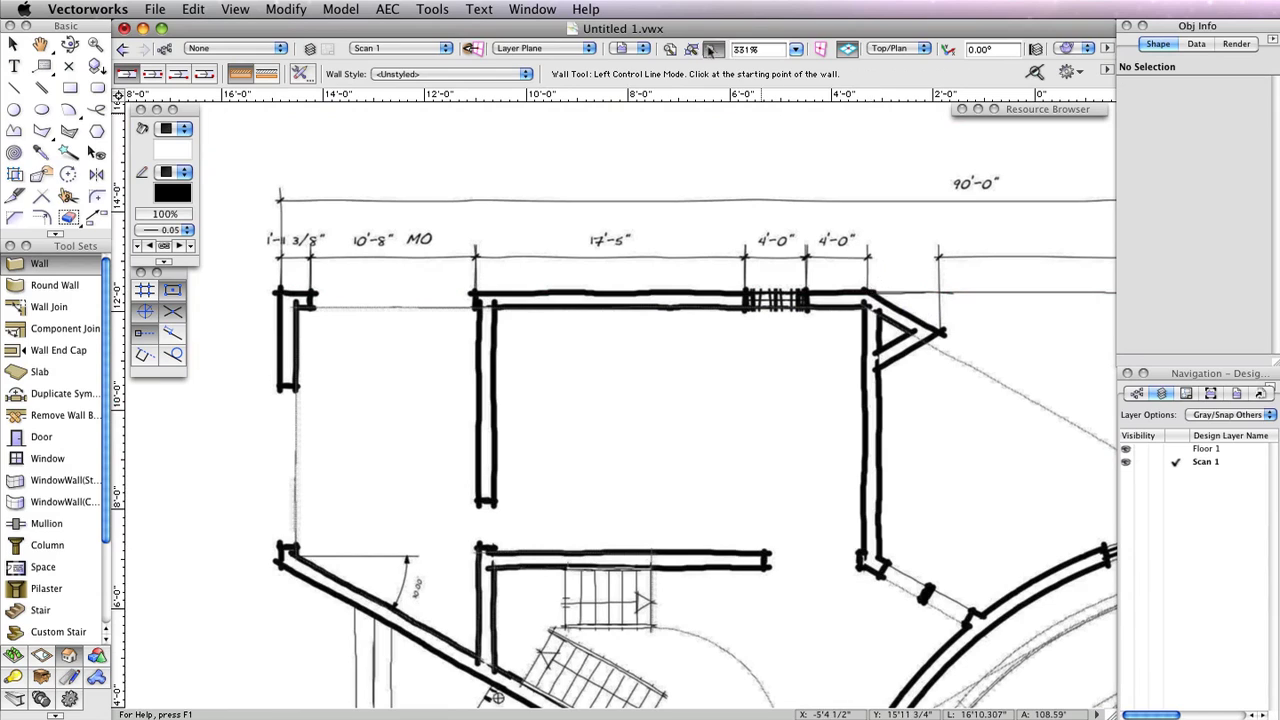
Step: Return to Selection and frame the plan's upper walls and 90'-0" dimension in view
{"action": "left_click", "coordinate": [669, 49]}
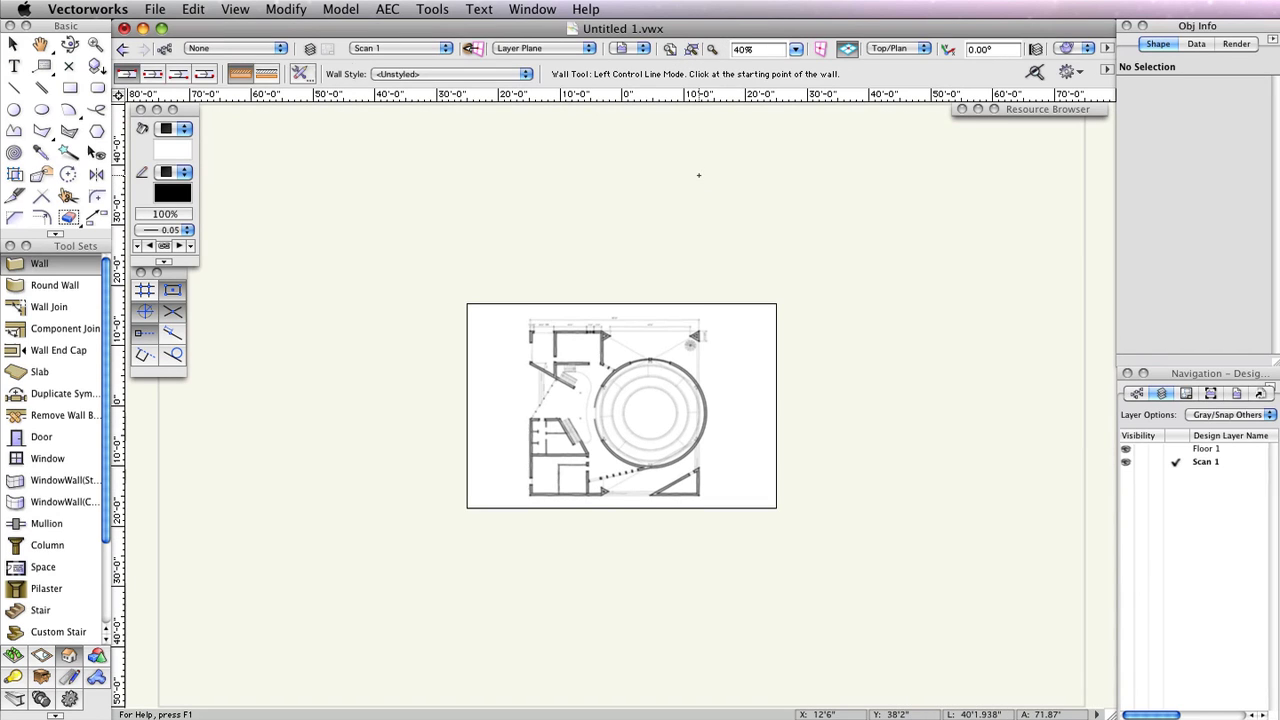
{"action": "key", "text": "x"}
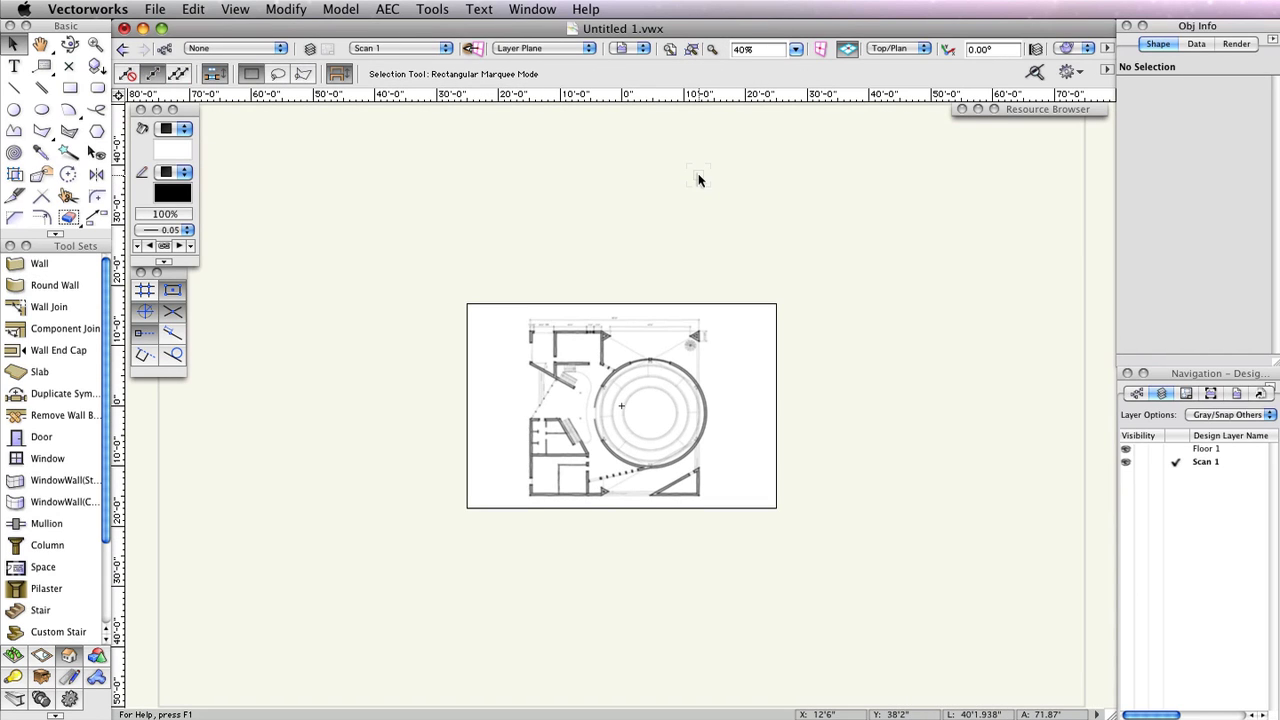
{"action": "scroll", "coordinate": [632, 337], "scroll_direction": "up", "scroll_amount": 2}
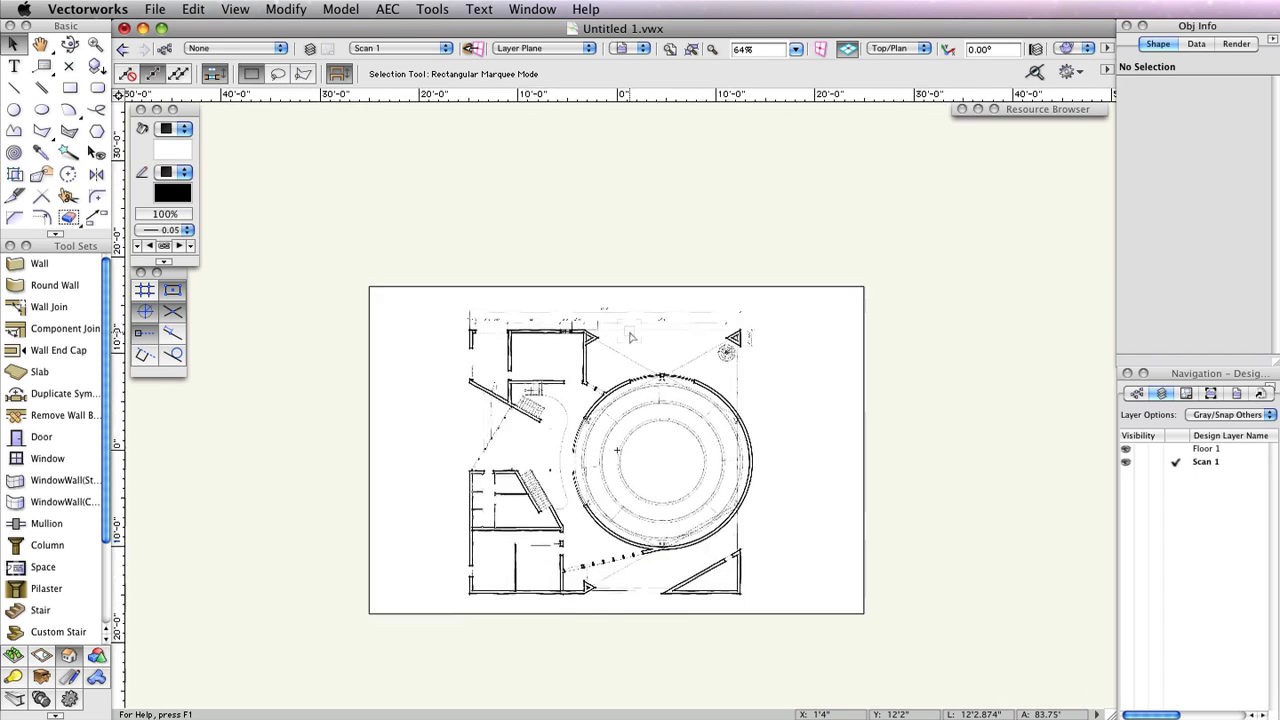
{"action": "scroll", "coordinate": [632, 337], "scroll_direction": "up", "scroll_amount": 1}
{"action": "scroll", "coordinate": [628, 339], "scroll_direction": "up", "scroll_amount": 1}
{"action": "scroll", "coordinate": [622, 342], "scroll_direction": "up", "scroll_amount": 1}
{"action": "scroll", "coordinate": [616, 346], "scroll_direction": "up", "scroll_amount": 1}
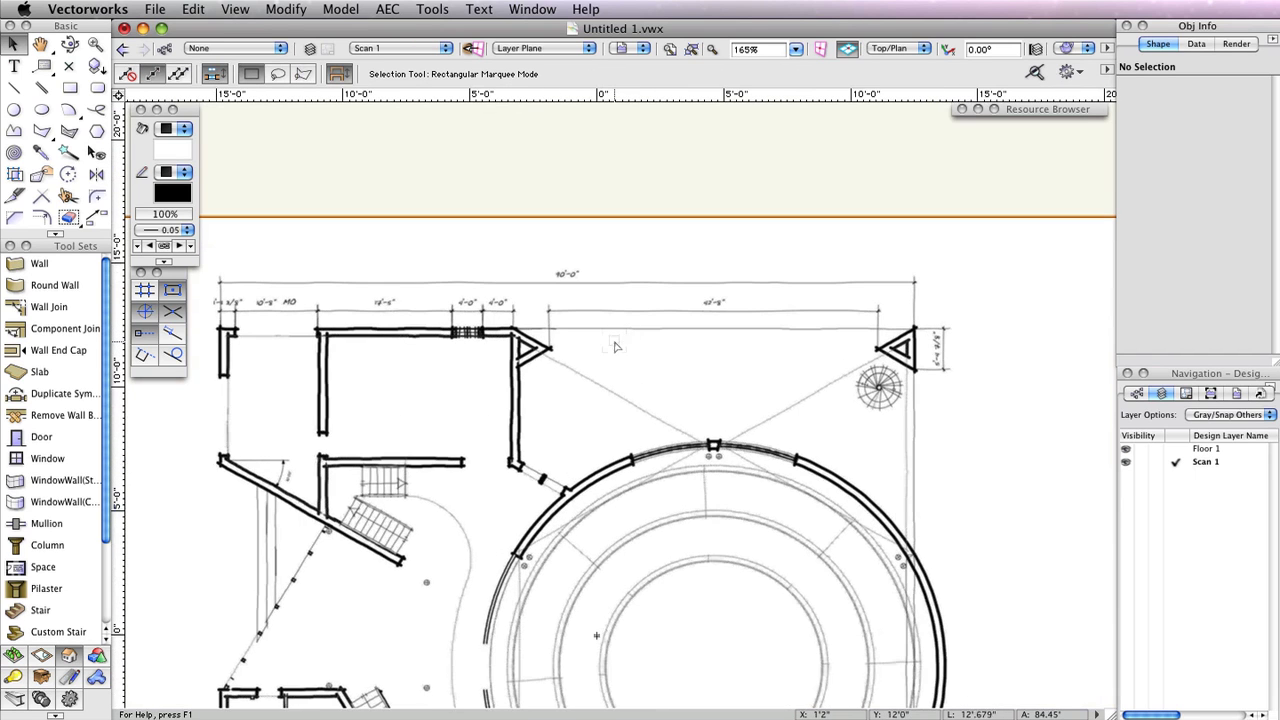
{"action": "middle_click_drag", "start_coordinate": [616, 346], "coordinate": [672, 350]}
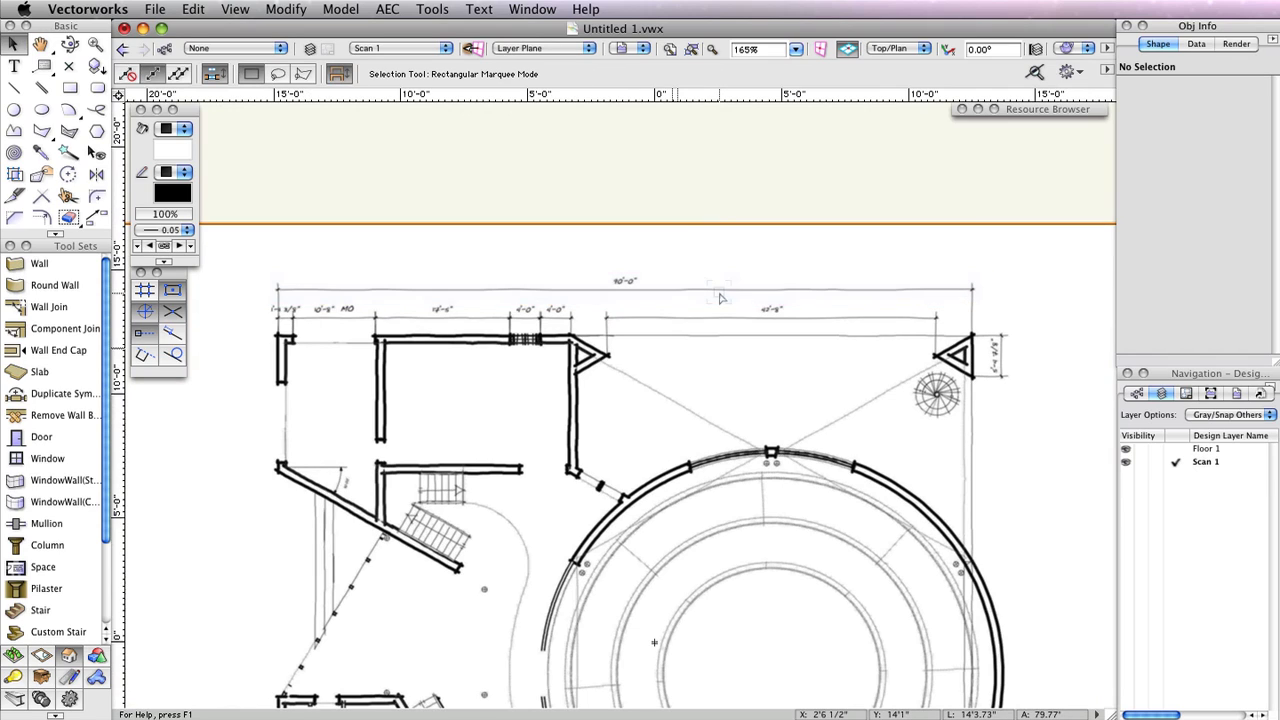
Step: Set Scale Objects to Symmetric By Distance and start picking the current distance
{"action": "left_click", "coordinate": [305, 8]}
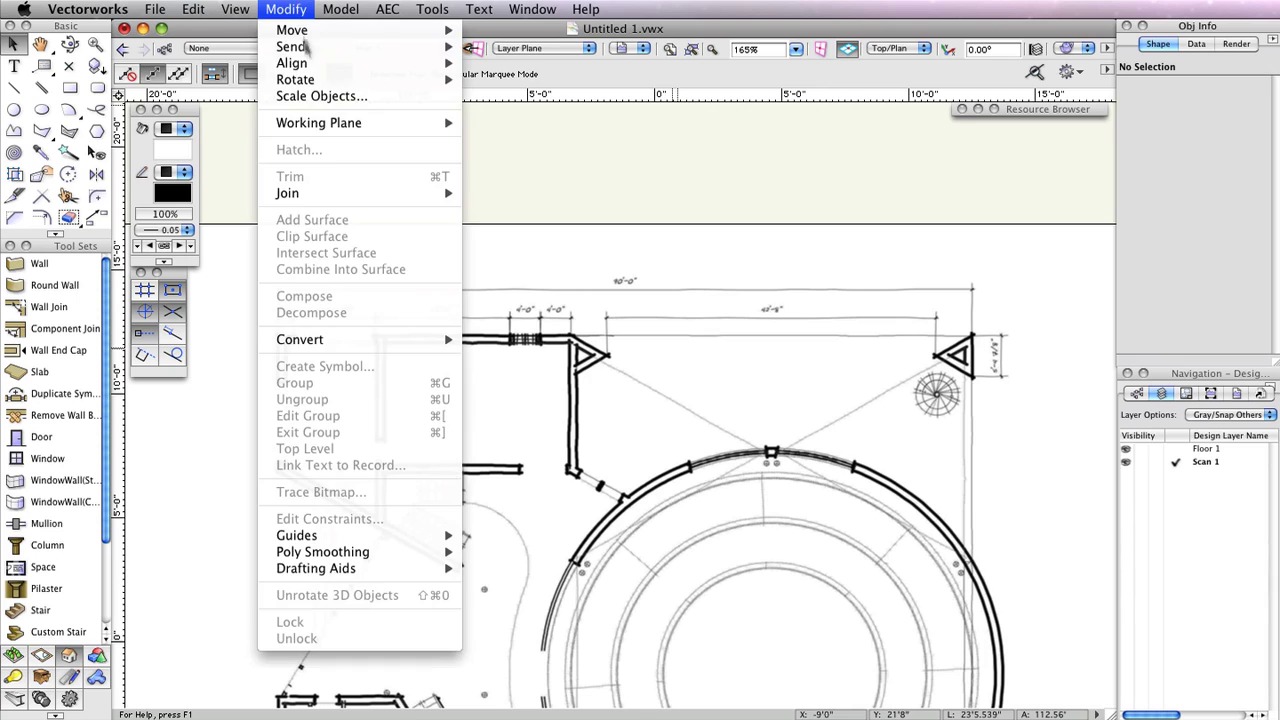
{"action": "left_click", "coordinate": [348, 96]}
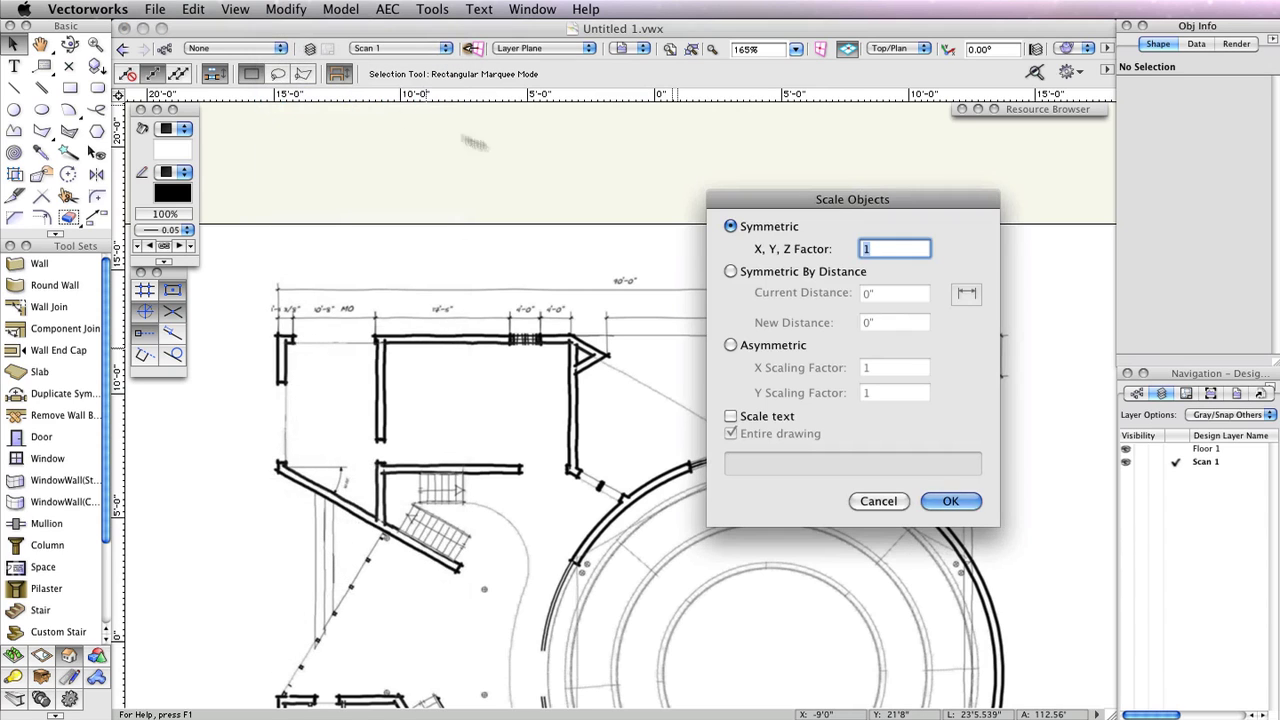
{"action": "left_click", "coordinate": [731, 271]}
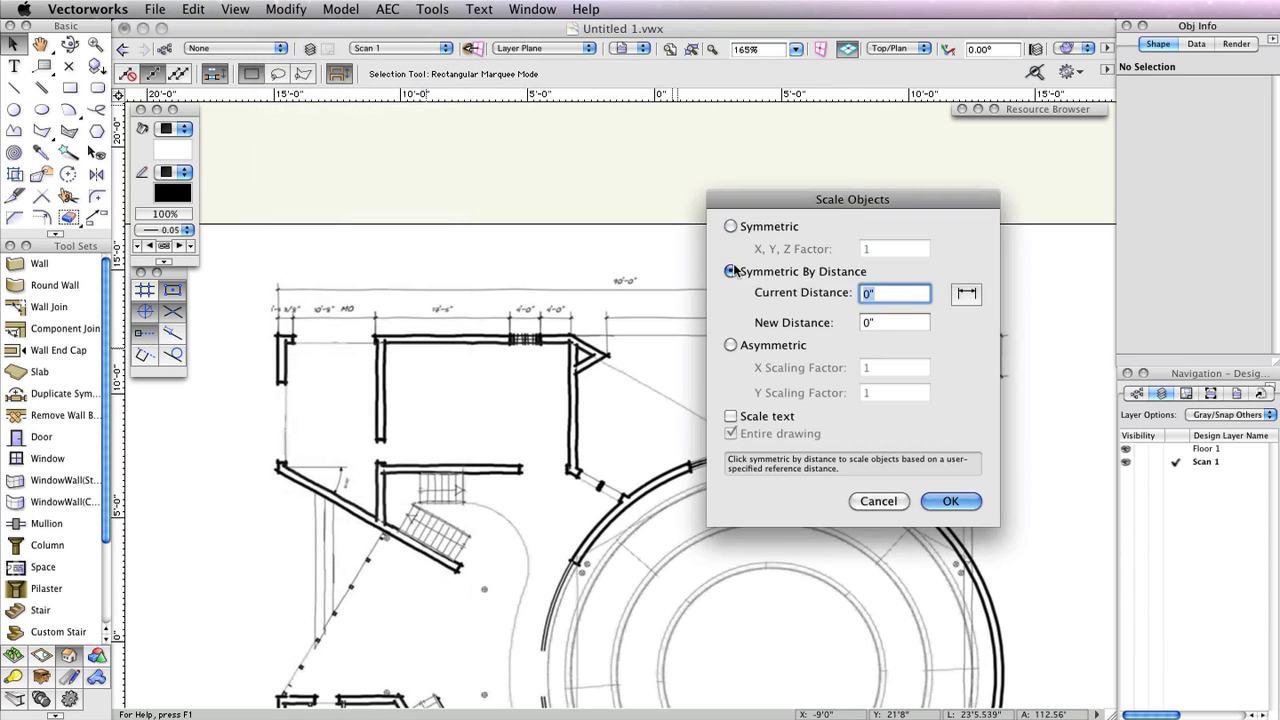
{"action": "left_click", "coordinate": [965, 295]}
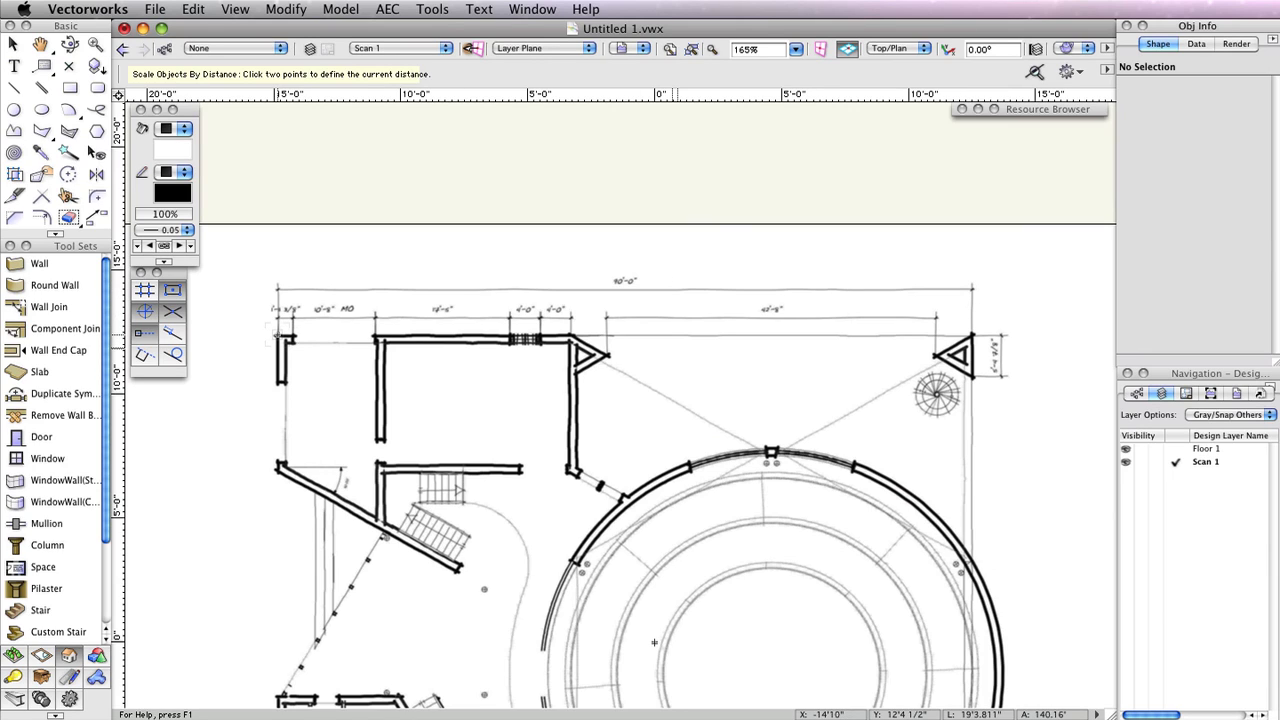
Step: Snap to both ends of the 90'-0" dimension, giving a current distance of 27'4.028"
{"action": "key", "text": "z"}
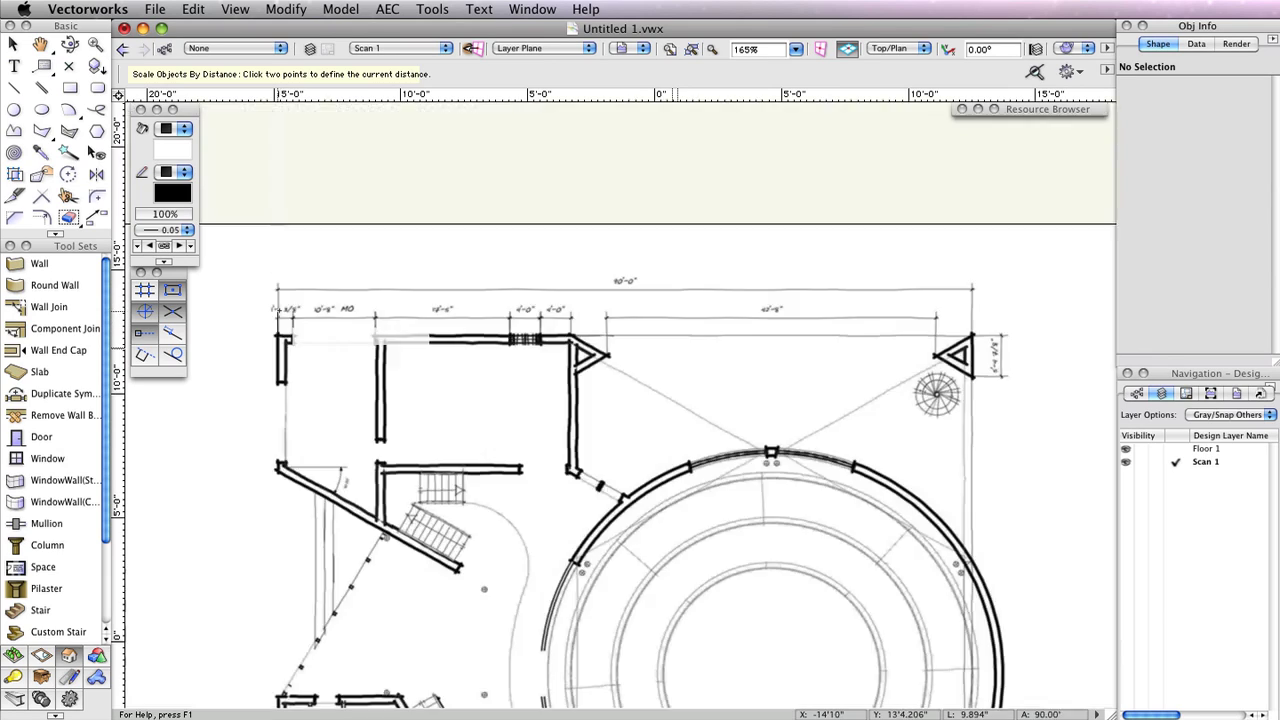
{"action": "left_click", "coordinate": [278, 333]}
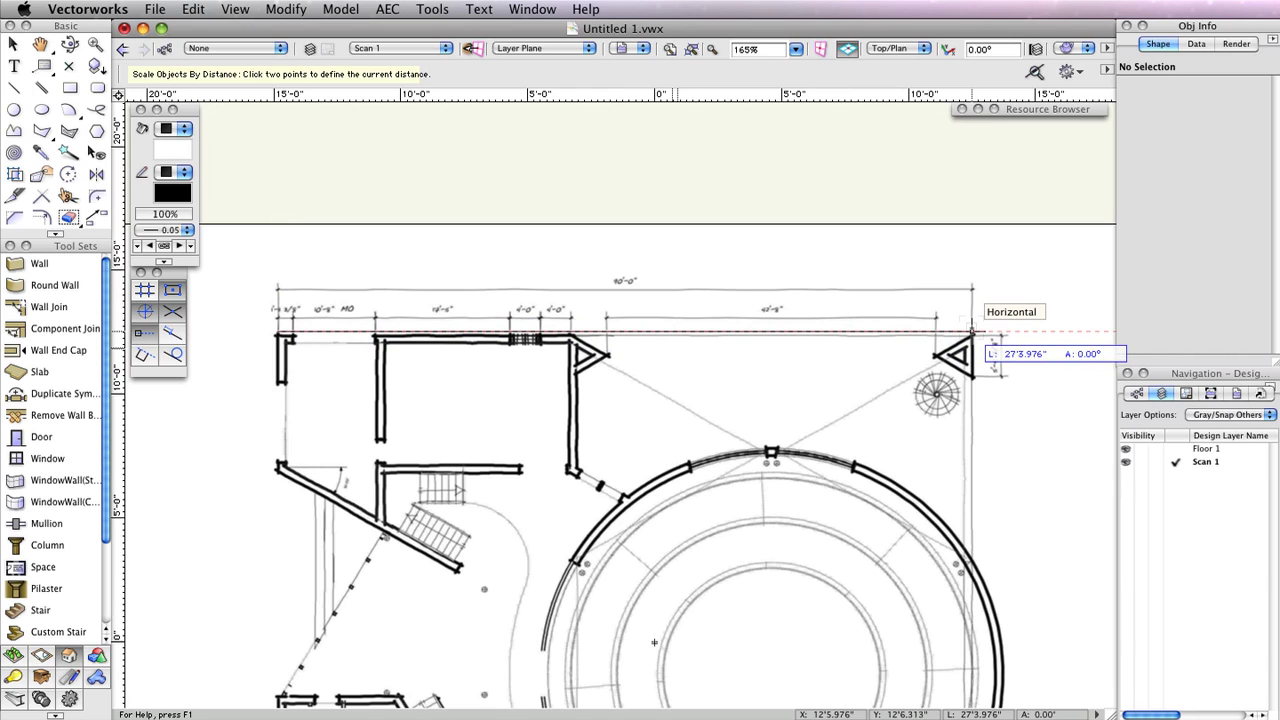
{"action": "key", "text": "z"}
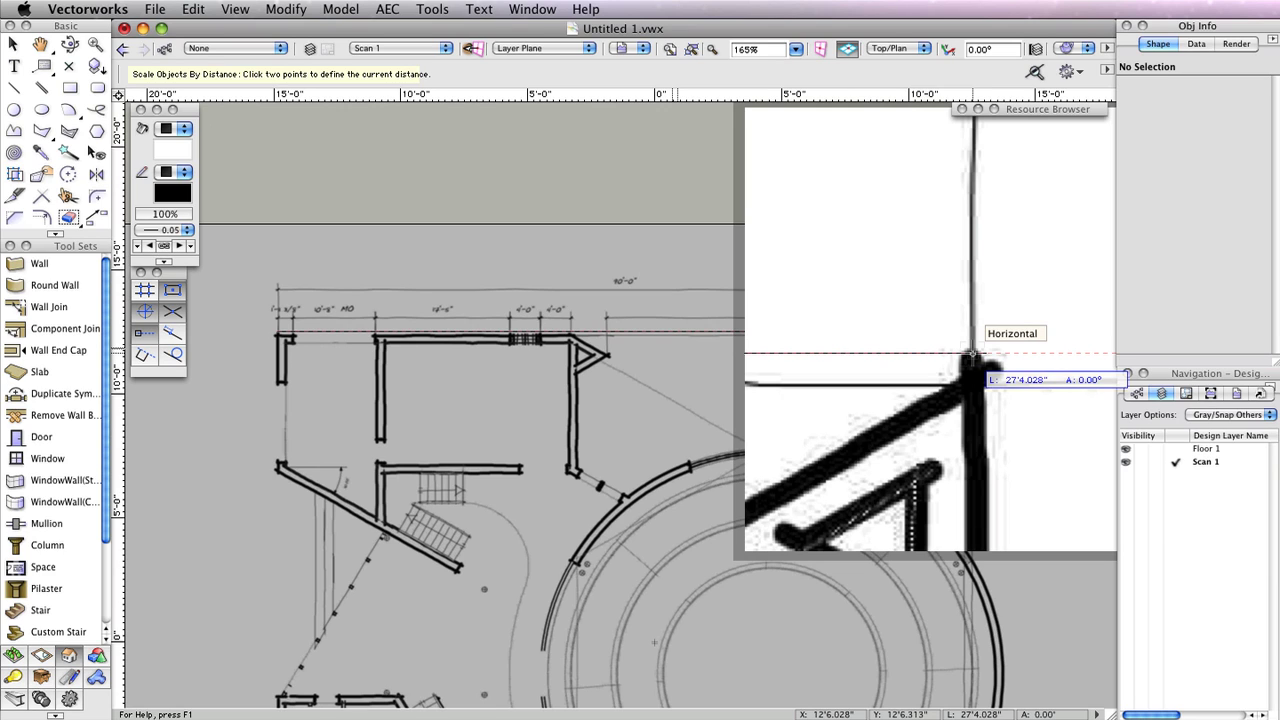
{"action": "left_click", "coordinate": [972, 353]}
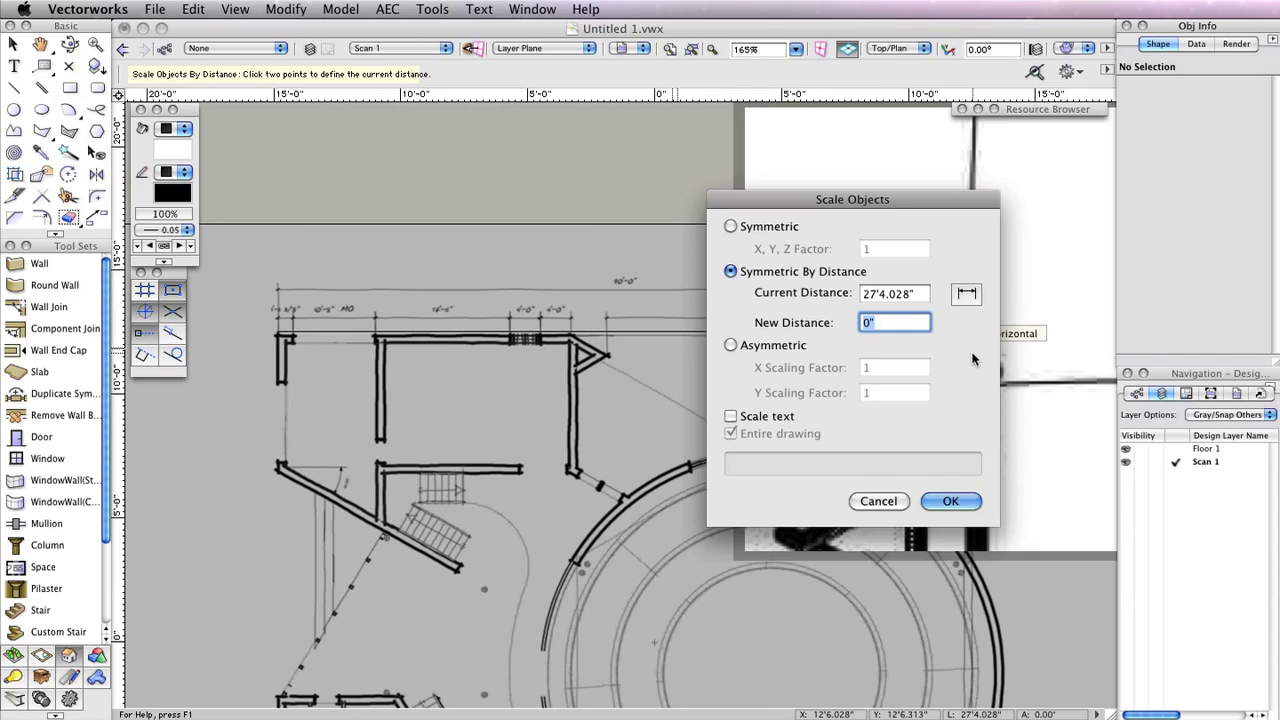
Step: Enter a new distance of 90'0 and confirm scaling the entire drawing
{"action": "type", "text": "90"}
{"action": "type", "text": "'0"}
{"action": "left_click", "coordinate": [950, 501]}
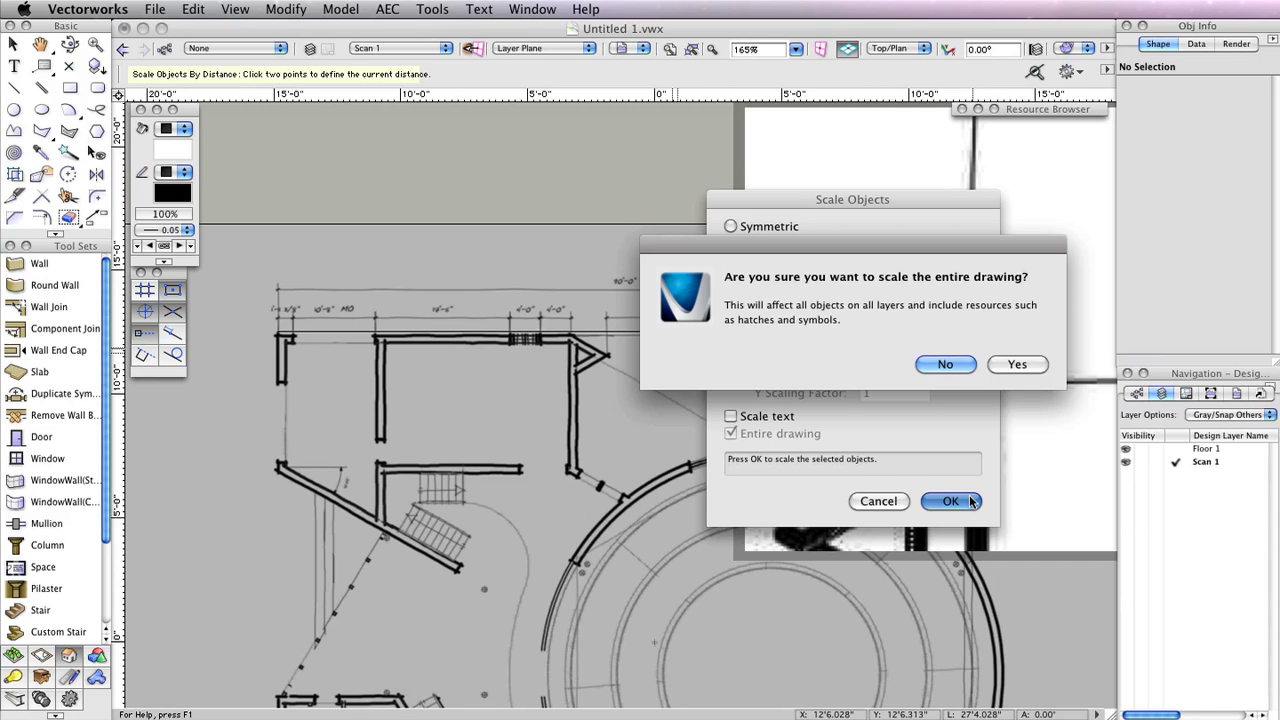
{"action": "left_click", "coordinate": [1022, 365]}
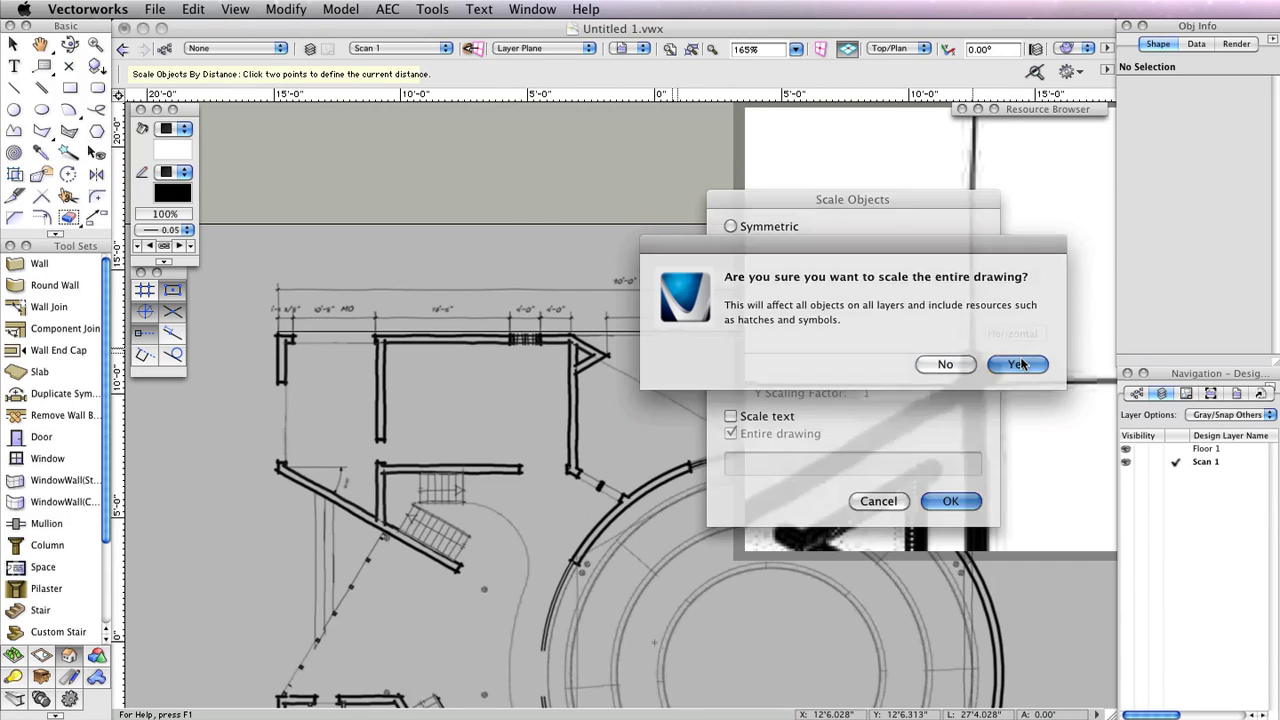
Step: Bring the rescaled plan's top dimension into view and choose Constrained Linear Dimension
{"action": "key", "text": "ctrl+6"}
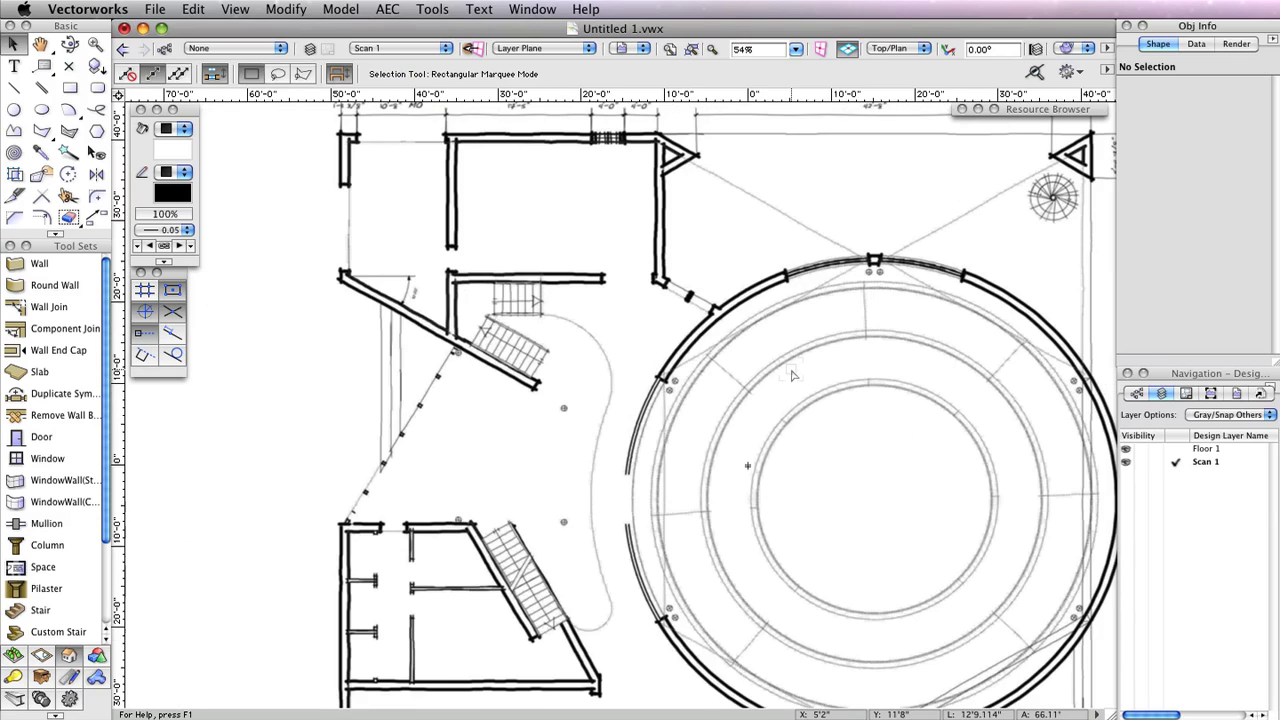
{"action": "middle_click_drag", "start_coordinate": [763, 364], "coordinate": [730, 462]}
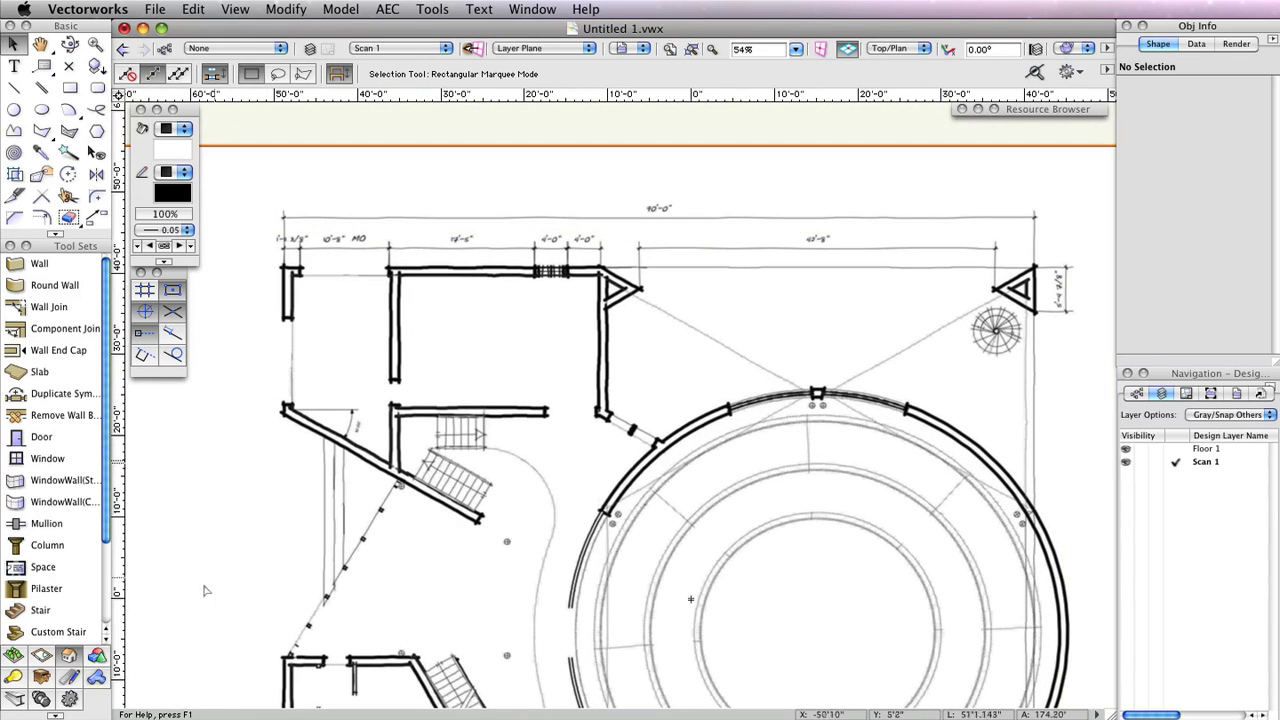
{"action": "left_click", "coordinate": [68, 677]}
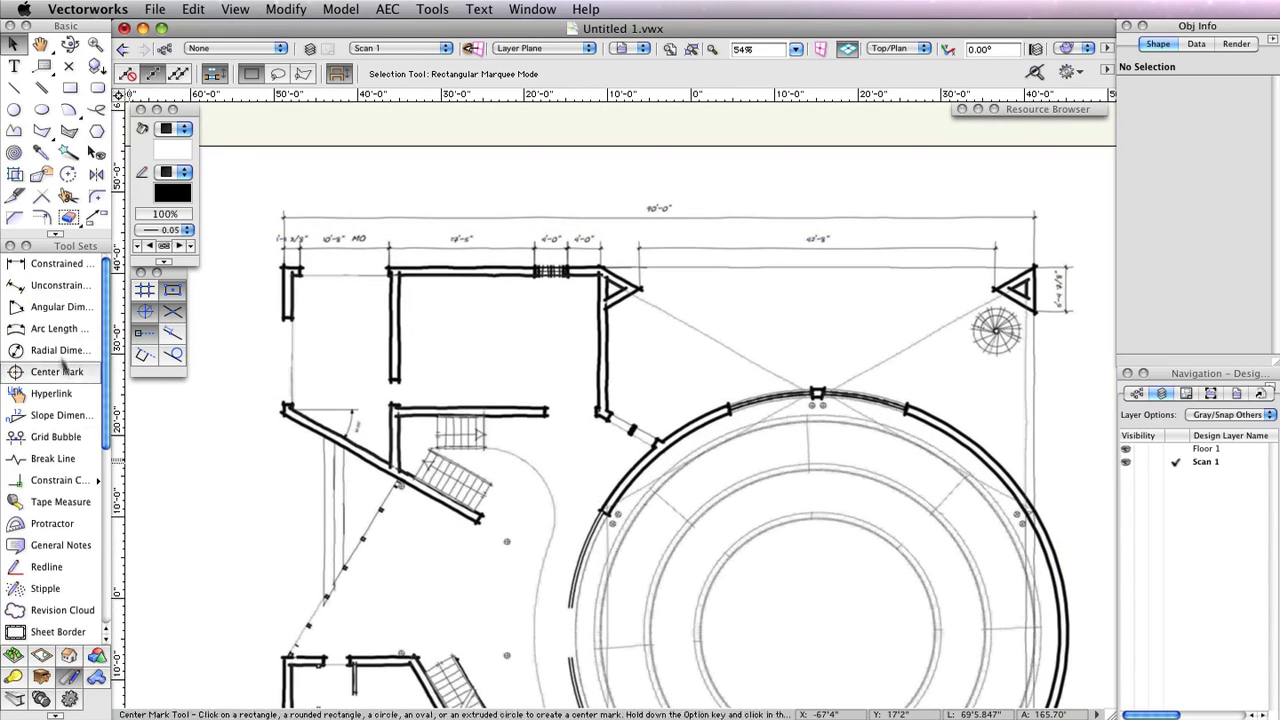
{"action": "left_click", "coordinate": [70, 268]}
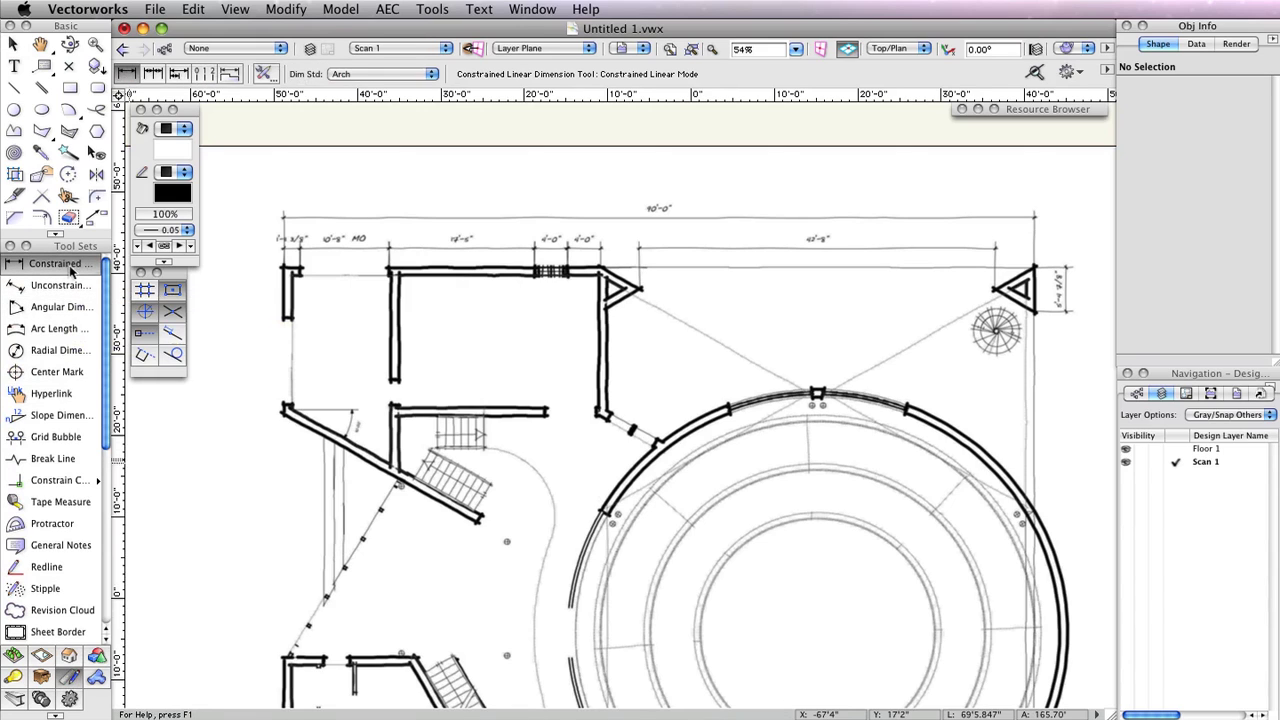